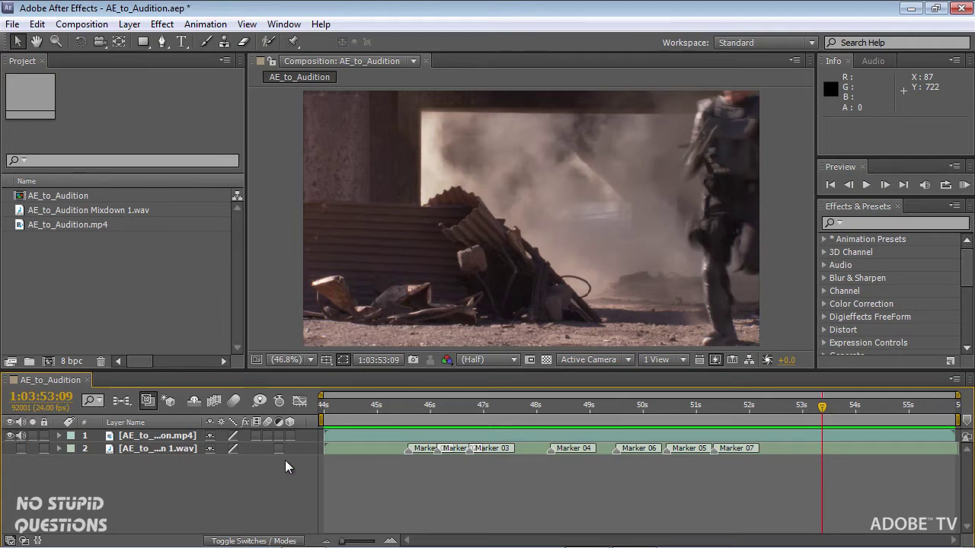
# Return the current-time indicator to the composition start at 1:03:44:00.
pyautogui.click(319, 413)
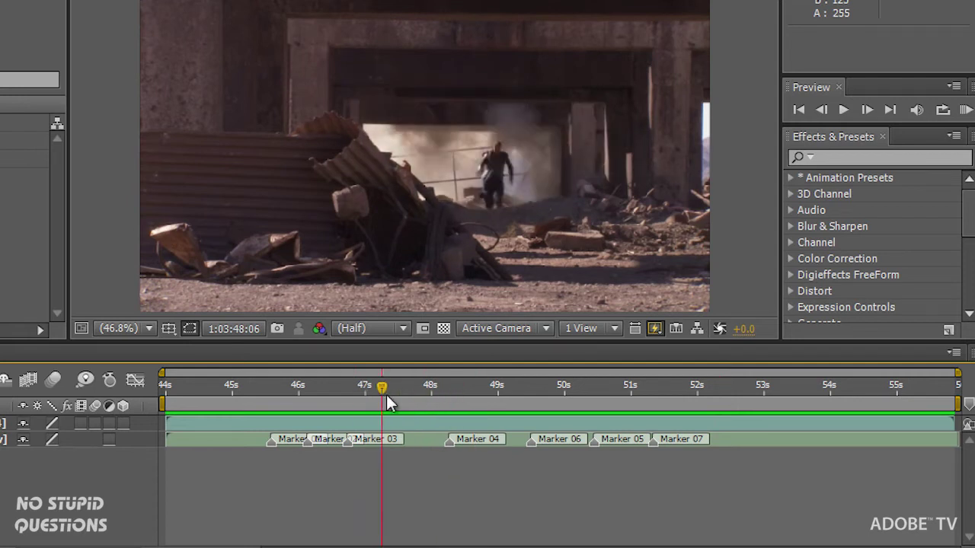
# Scrub between about 47 and 48 seconds to find the explosion near Marker 04.
pyautogui.moveTo(387, 397); pyautogui.dragTo(399, 394)
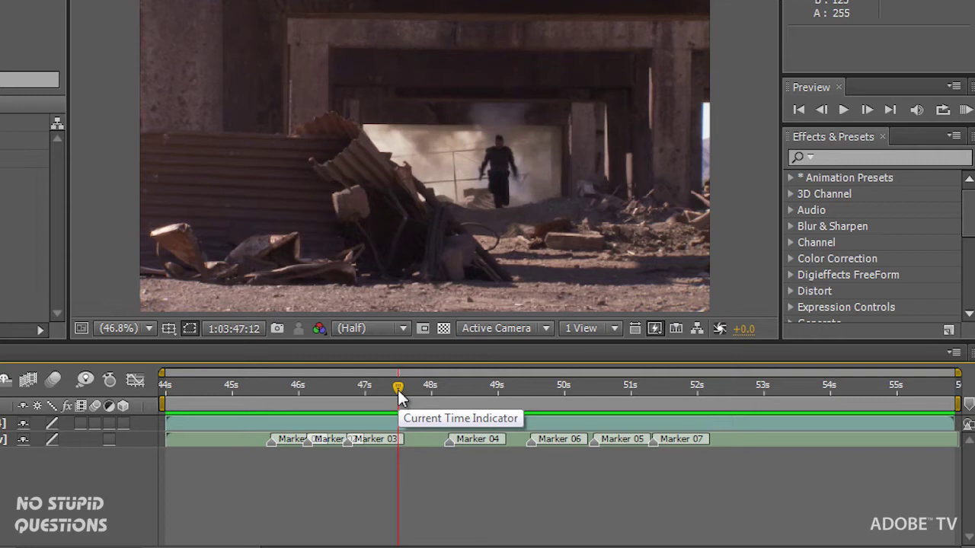
pyautogui.moveTo(398, 390); pyautogui.dragTo(378, 393)
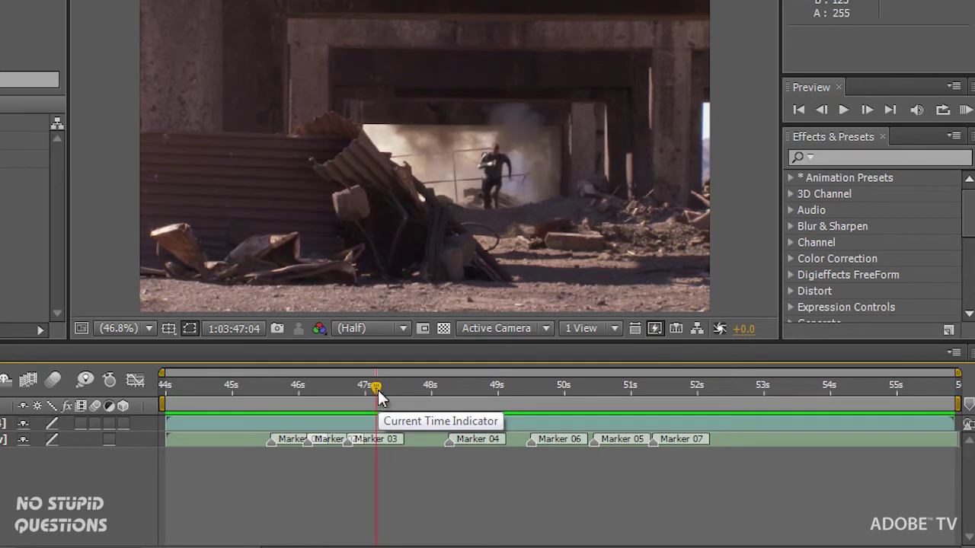
pyautogui.moveTo(377, 393); pyautogui.dragTo(468, 397)
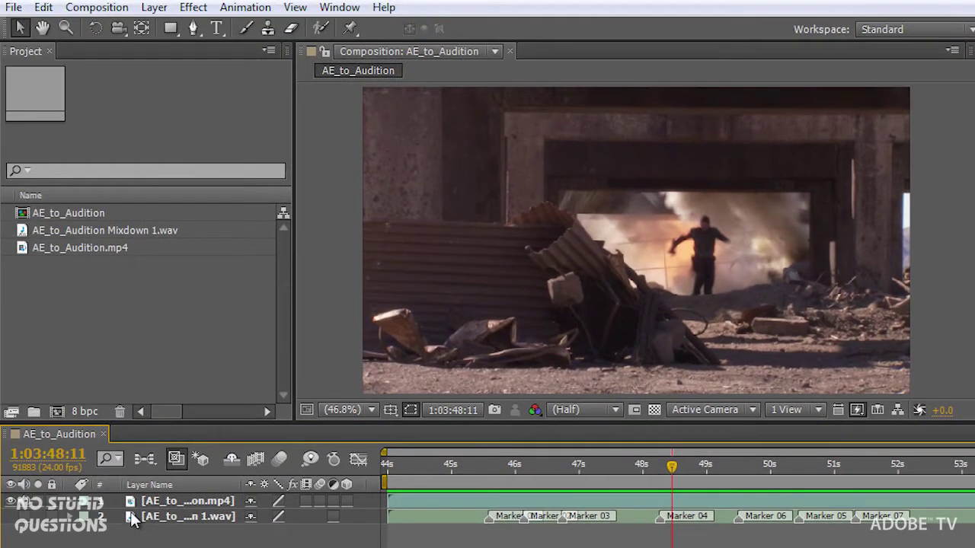
# Delete the mixdown .wav layer and send the clip's audio to Adobe Audition.
pyautogui.click(131, 519)
pyautogui.press('Delete')
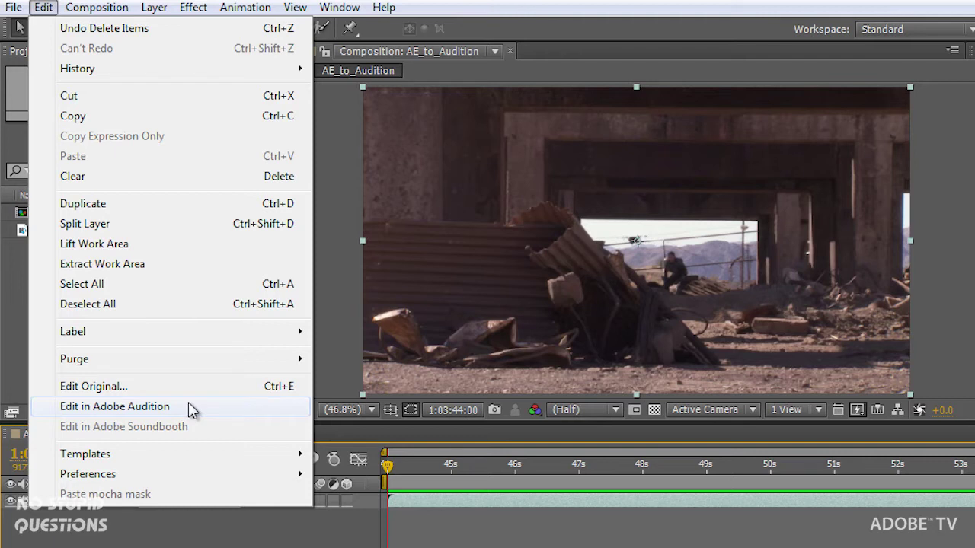
pyautogui.click(115, 407)
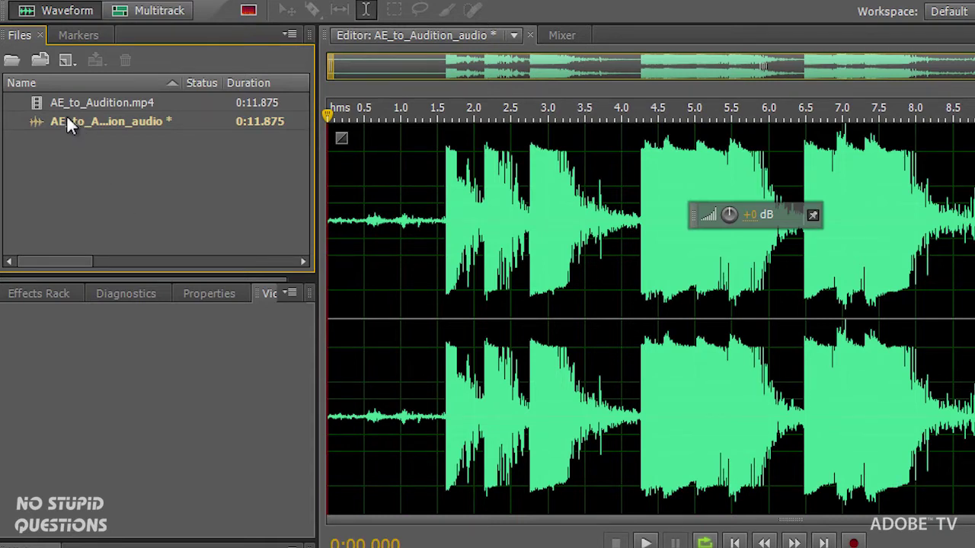
# Insert AE_to_Audition.mp4 and its audio into a new 48000 Hz multitrack session.
pyautogui.click(41, 107)
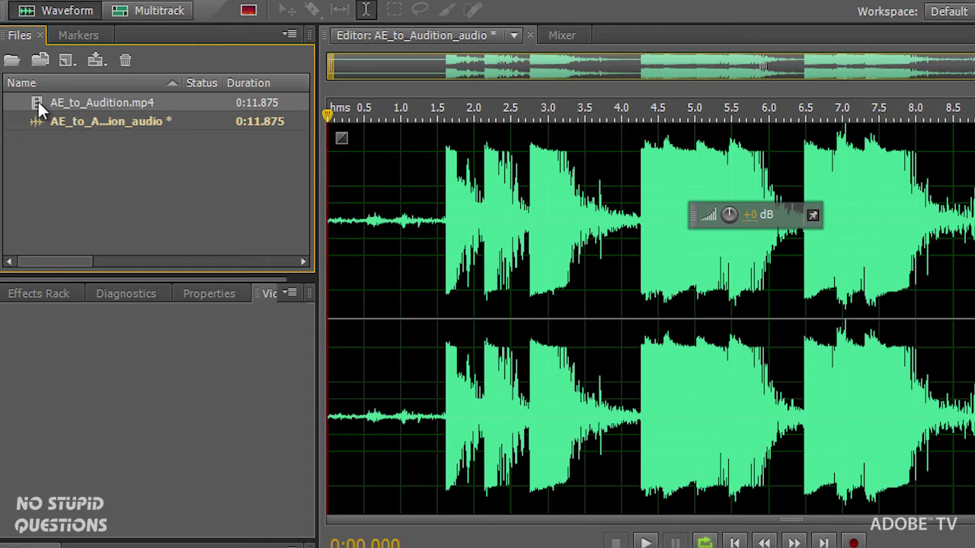
pyautogui.moveTo(38, 105); pyautogui.dragTo(61, 93)
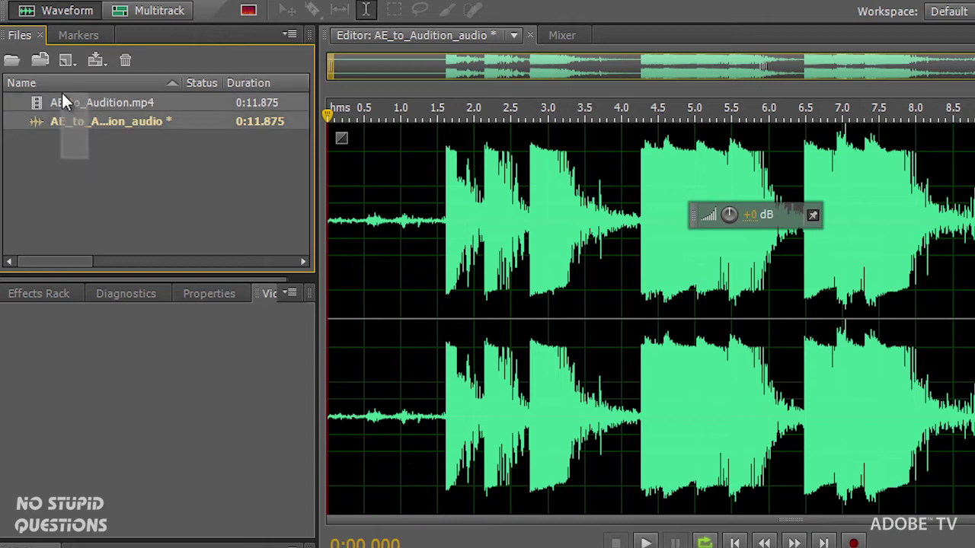
pyautogui.click(98, 59)
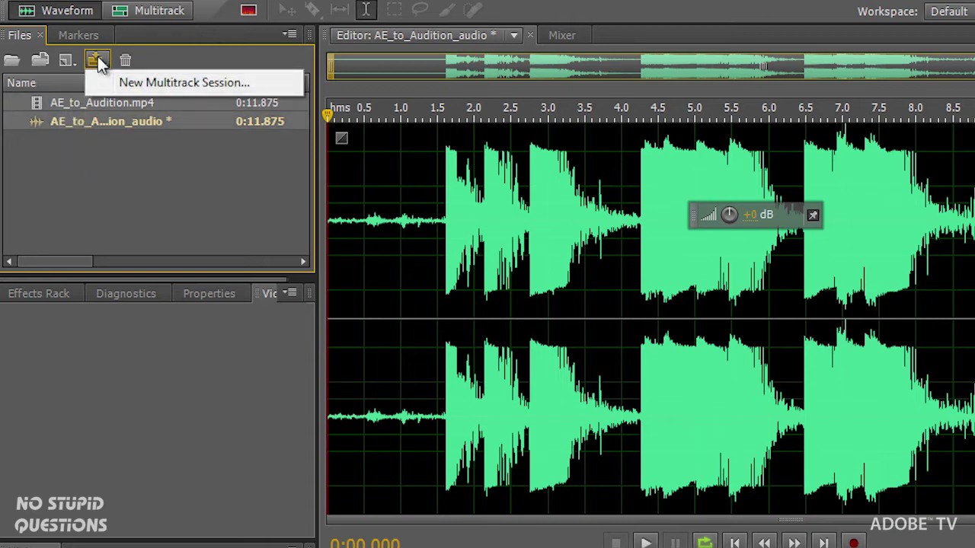
pyautogui.click(155, 83)
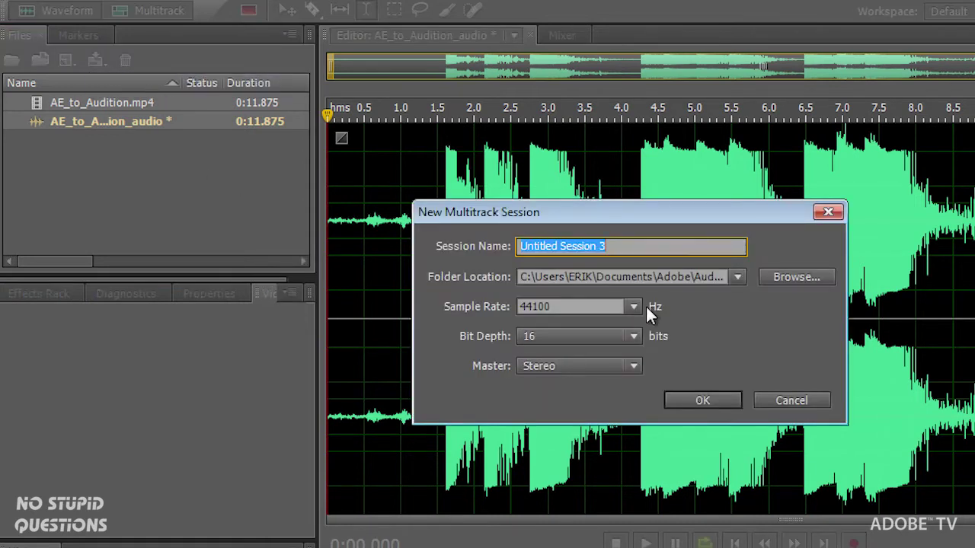
pyautogui.click(634, 307)
pyautogui.click(592, 438)
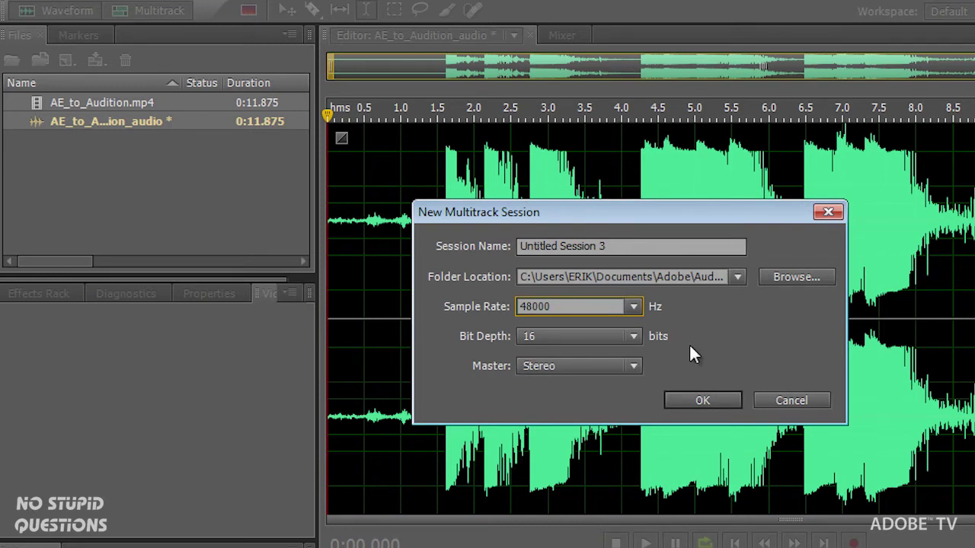
pyautogui.click(724, 402)
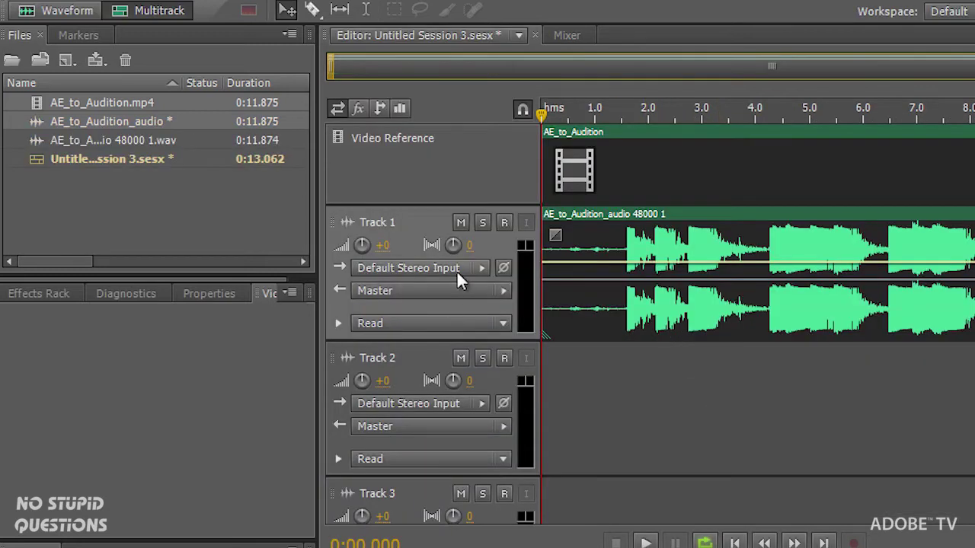
# Play the new session once to review the video and audio.
pyautogui.scroll(-4, 458, 272)
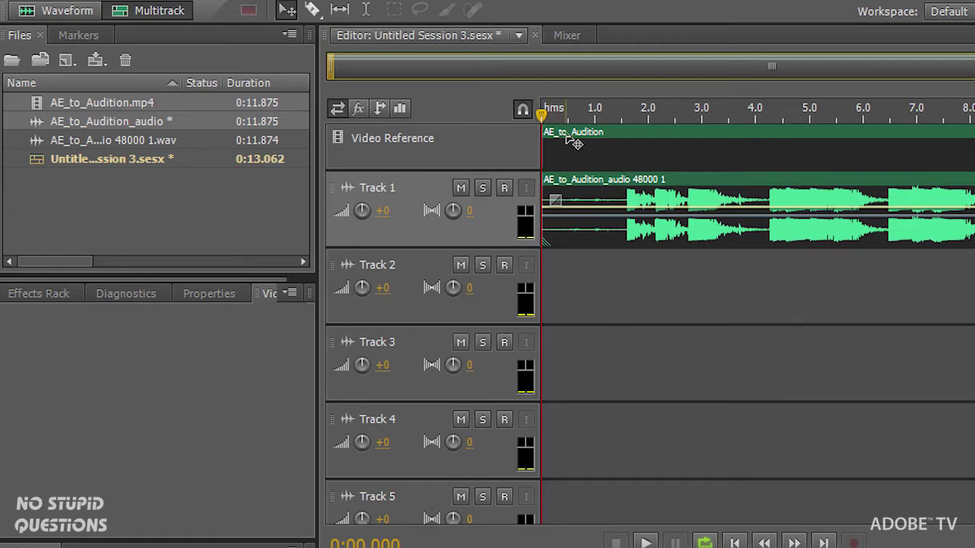
pyautogui.press('space')
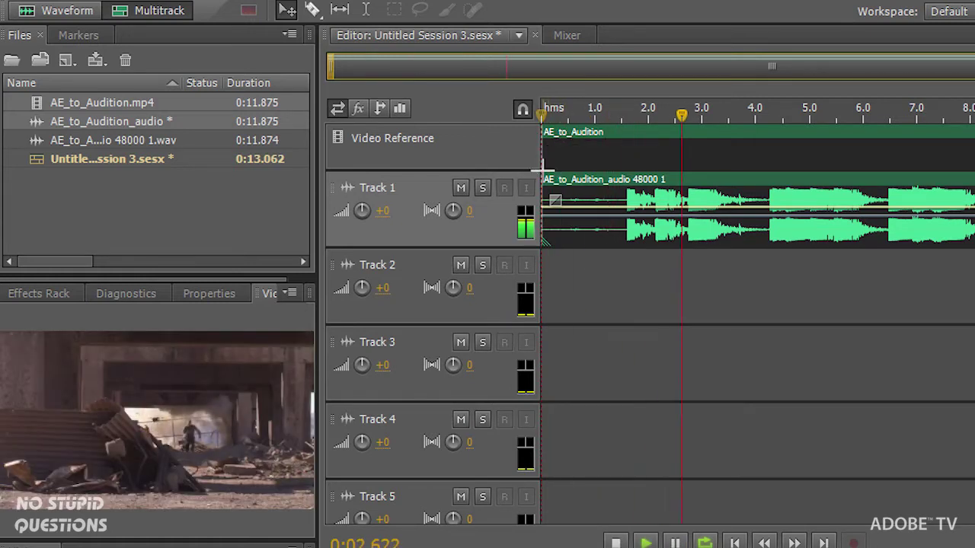
pyautogui.press('space')
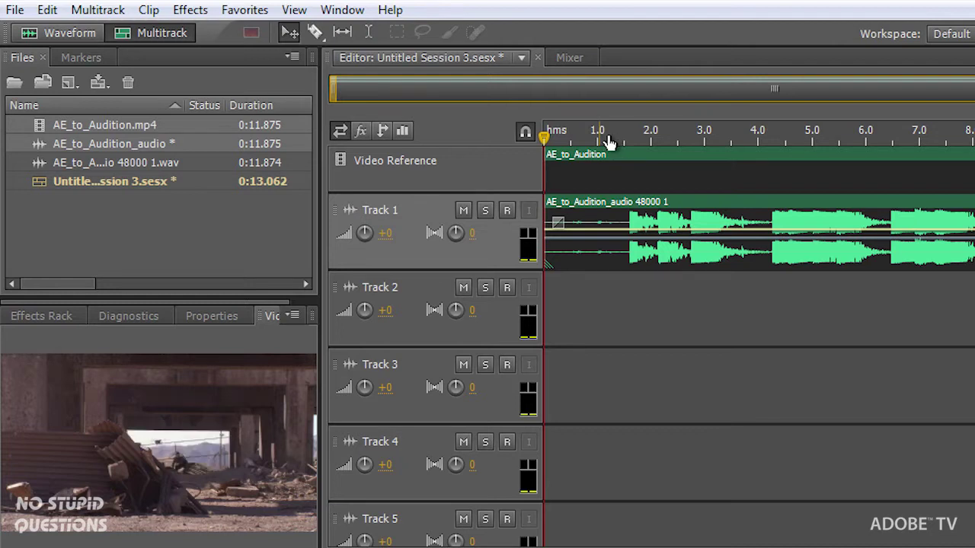
# Add Marker 01 at 0:01.586 and view it in the Markers panel.
pyautogui.click(626, 138)
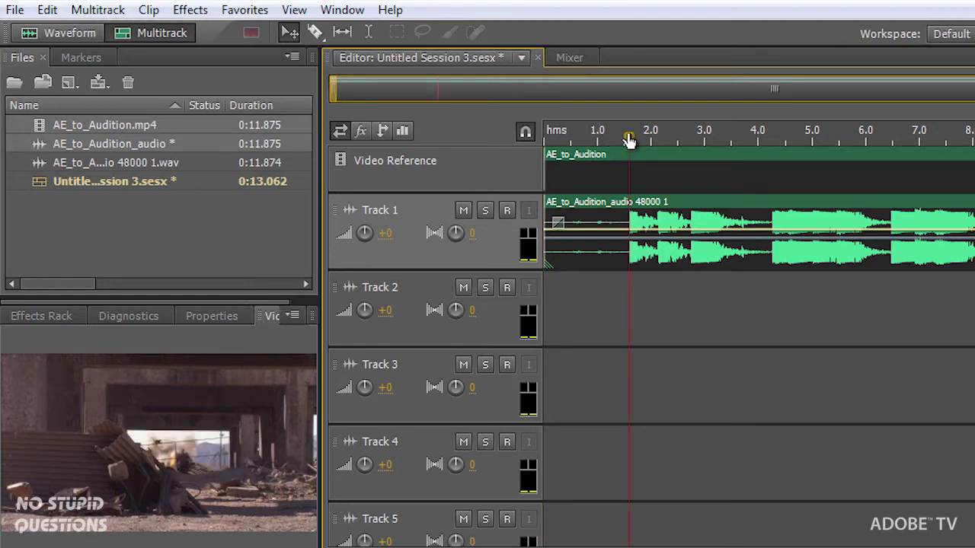
pyautogui.moveTo(625, 138); pyautogui.dragTo(625, 138)
pyautogui.press('m')
pyautogui.click(59, 56)
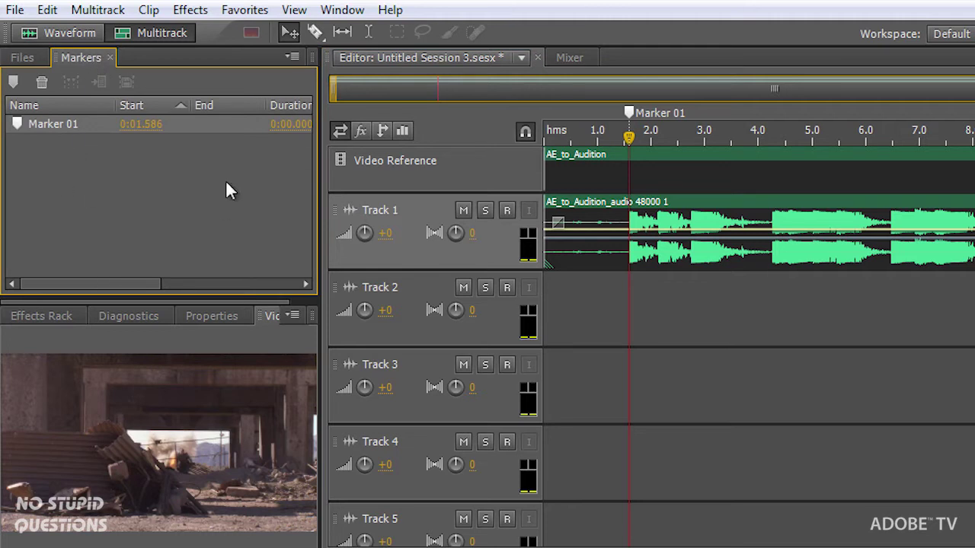
# Open the recent session AE_to_Audition Markers.sesx with its seven markers.
pyautogui.click(14, 11)
pyautogui.moveTo(118, 78)
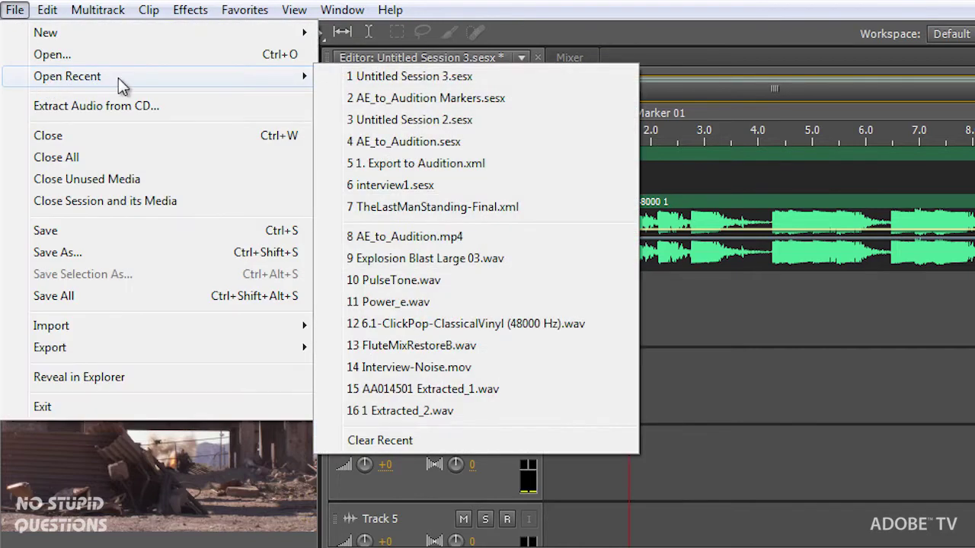
pyautogui.click(394, 95)
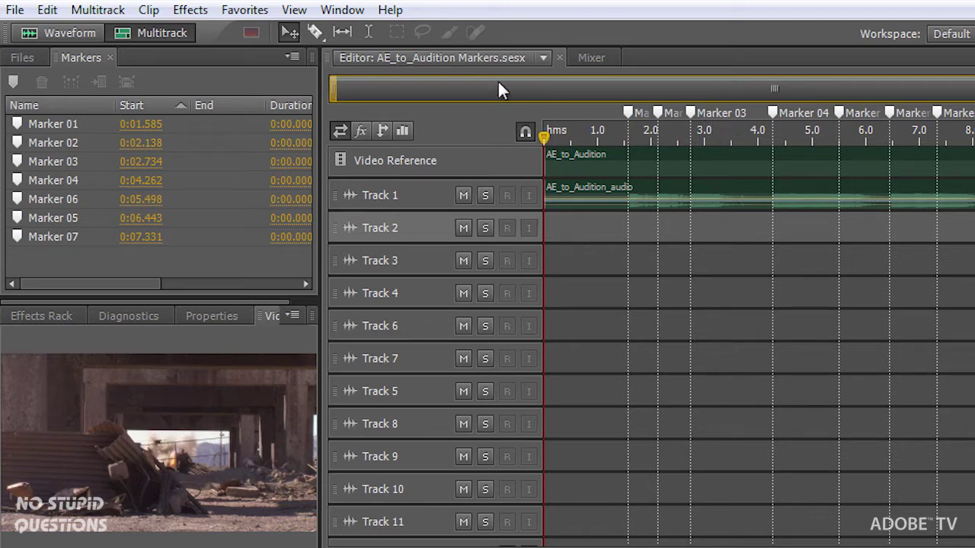
# Show the Resource Central panel and adjust its width beside the editor.
pyautogui.click(360, 15)
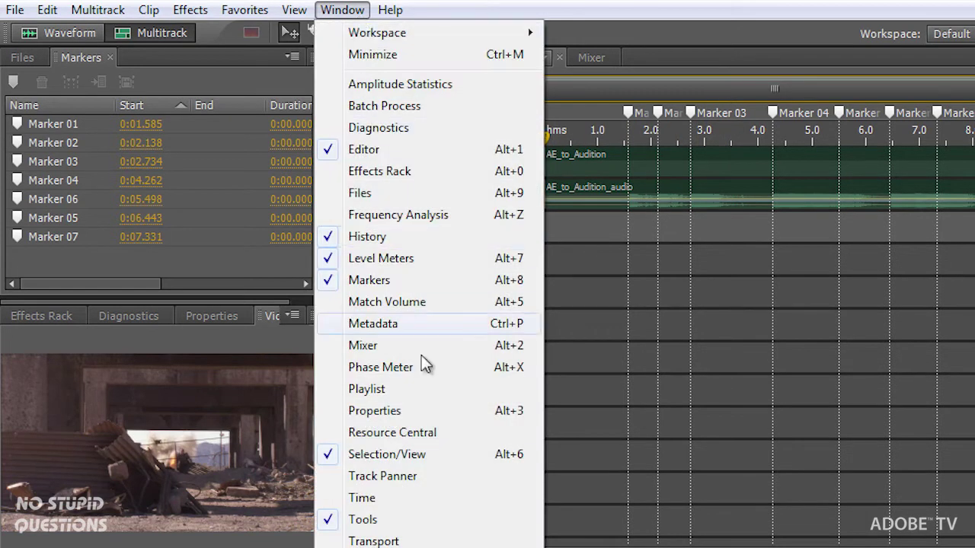
pyautogui.click(435, 440)
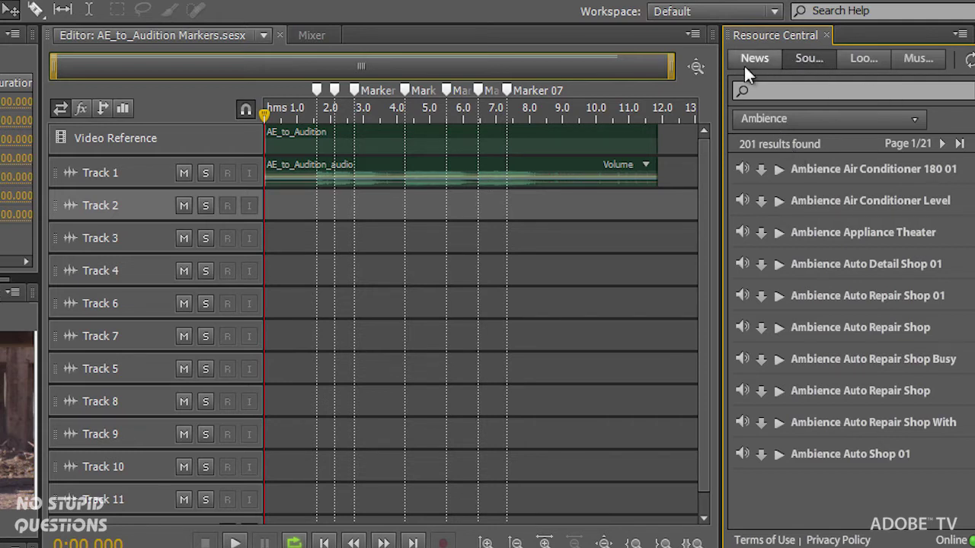
pyautogui.moveTo(722, 76); pyautogui.dragTo(559, 91)
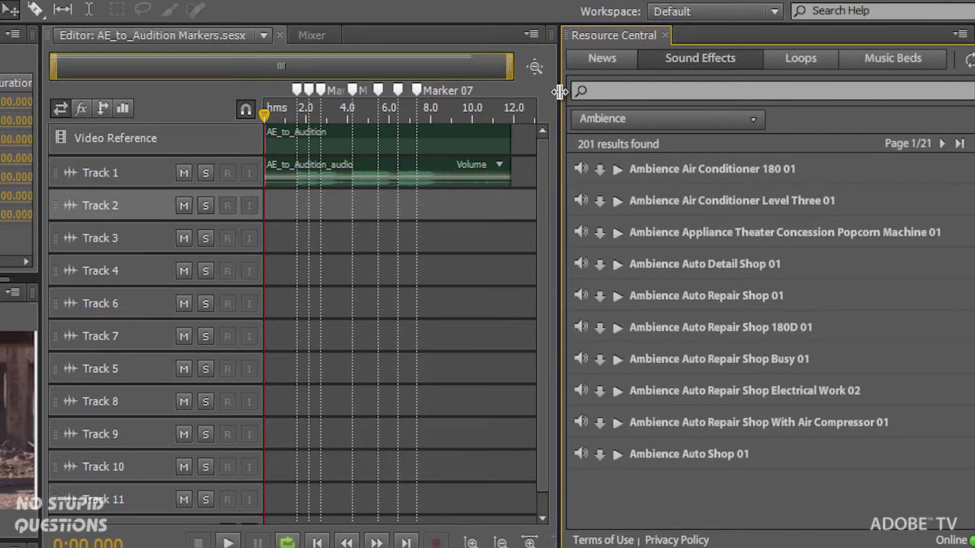
pyautogui.moveTo(559, 89); pyautogui.dragTo(749, 86)
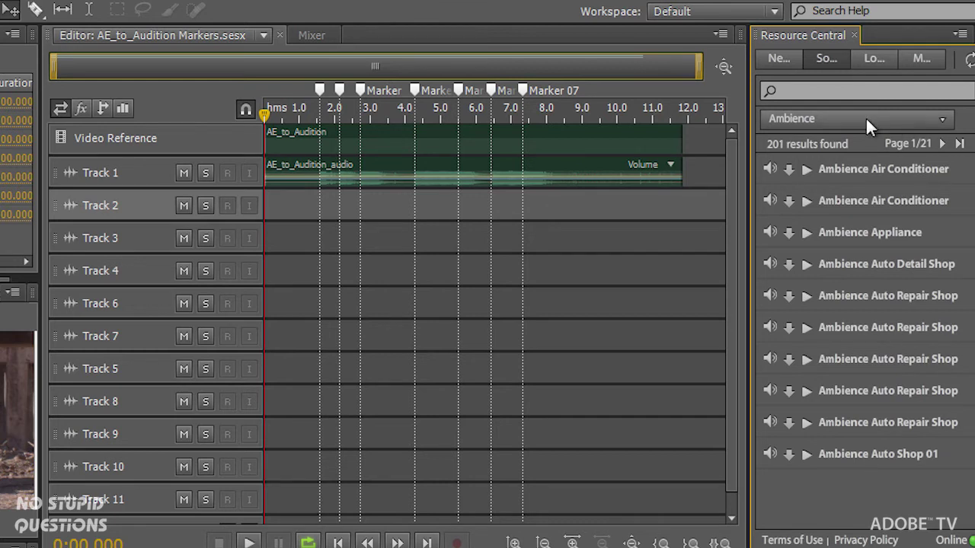
# Search Resource Central for 'explosion blast' and preview Explosion Blast Large 01.
pyautogui.click(829, 92)
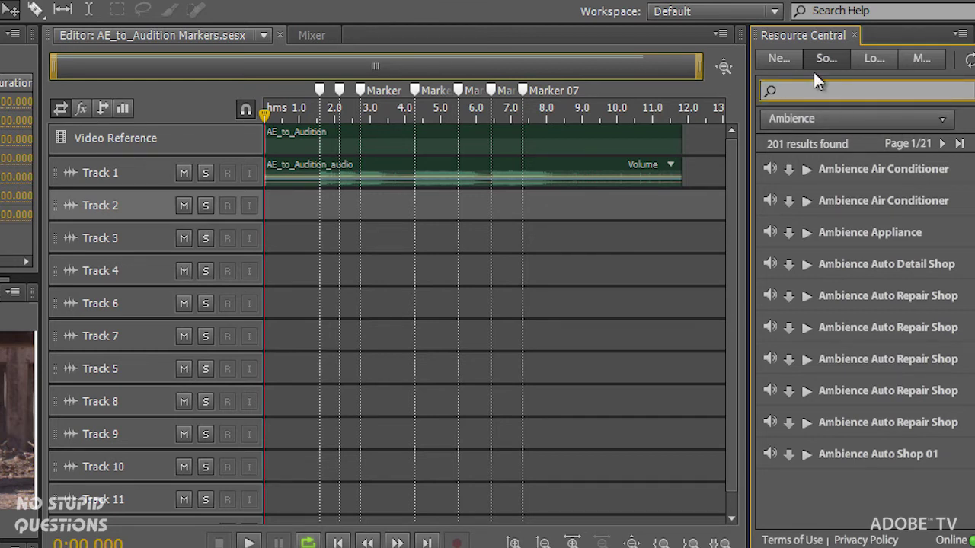
pyautogui.write('explosion blast')
pyautogui.press('Return')
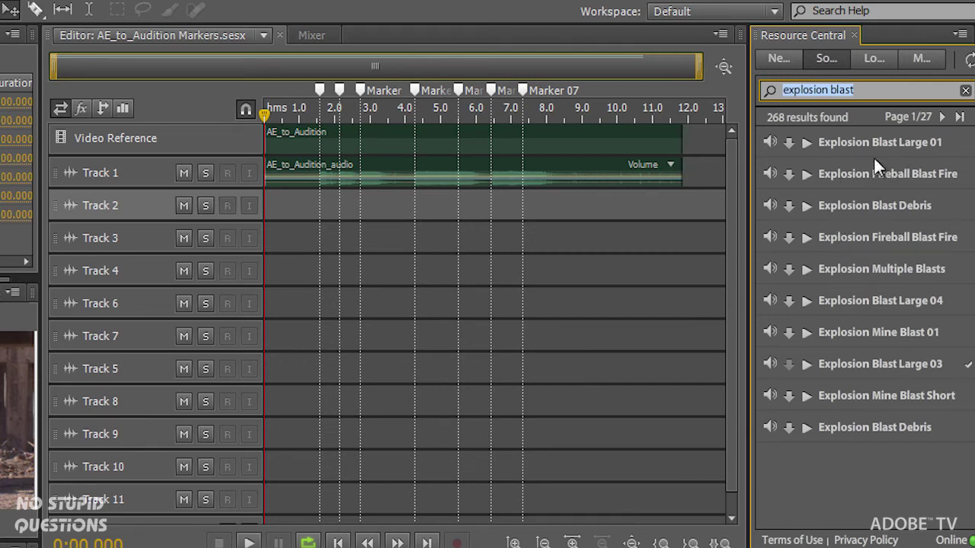
pyautogui.click(806, 141)
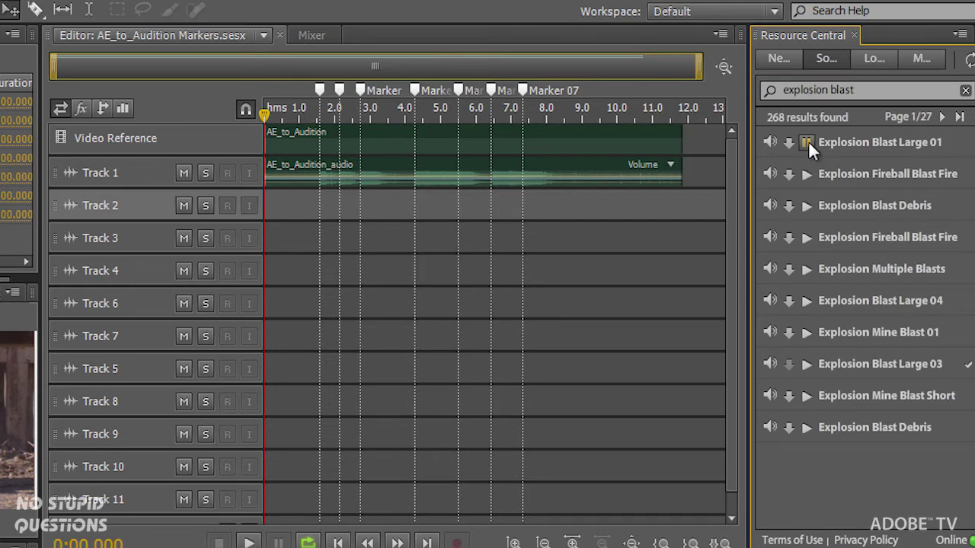
# Place Explosion Blast Large 01 on Track 2 at Marker 01 and on Track 6, muting Track 1.
pyautogui.click(786, 142)
pyautogui.moveTo(880, 143); pyautogui.dragTo(318, 209)
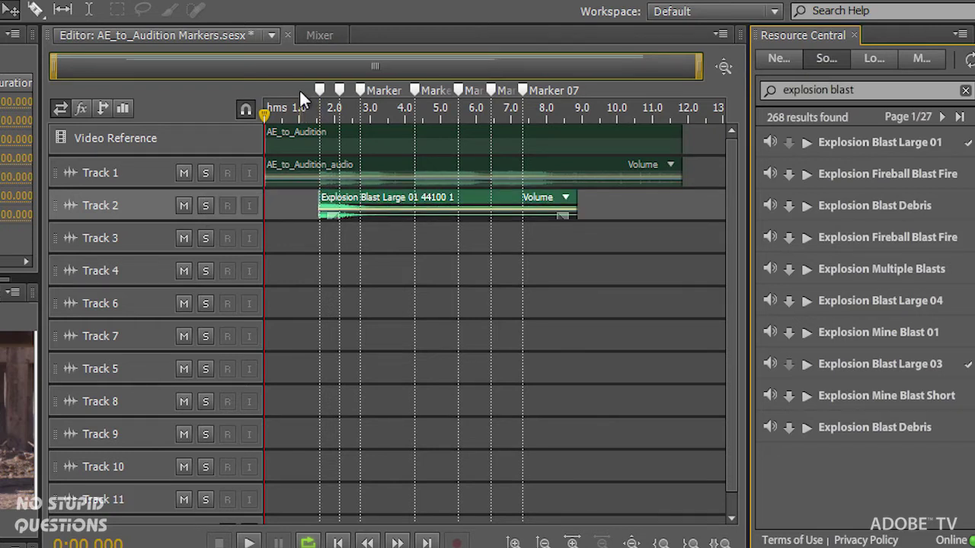
pyautogui.click(183, 174)
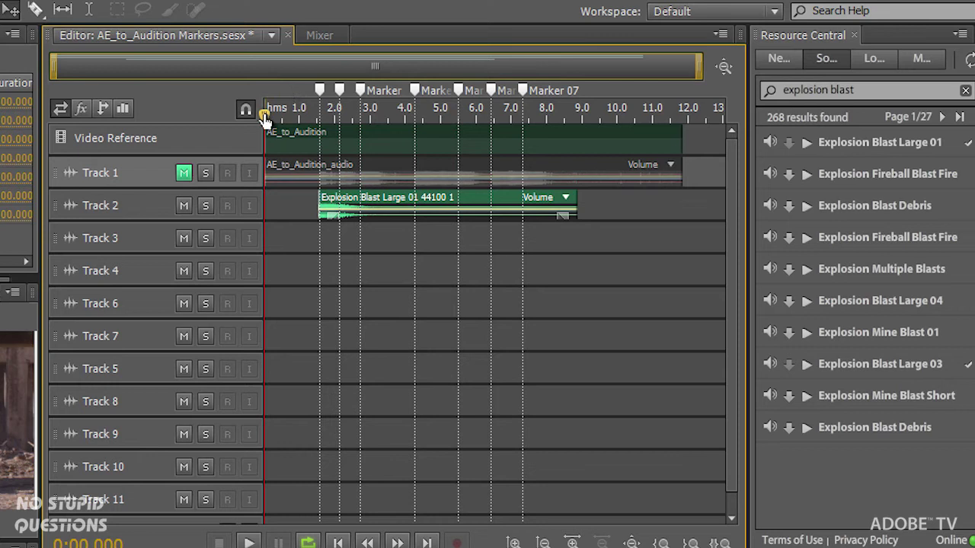
pyautogui.press('space')
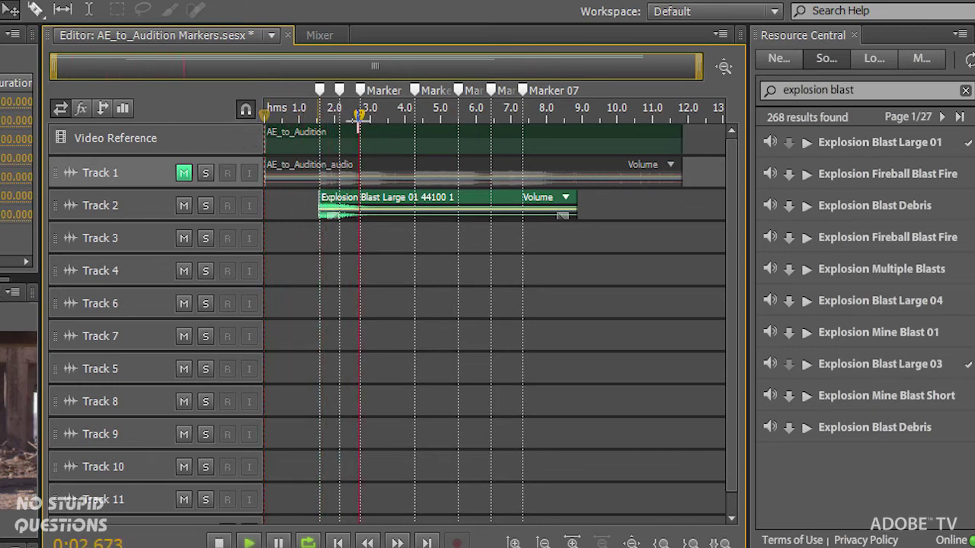
pyautogui.press('space')
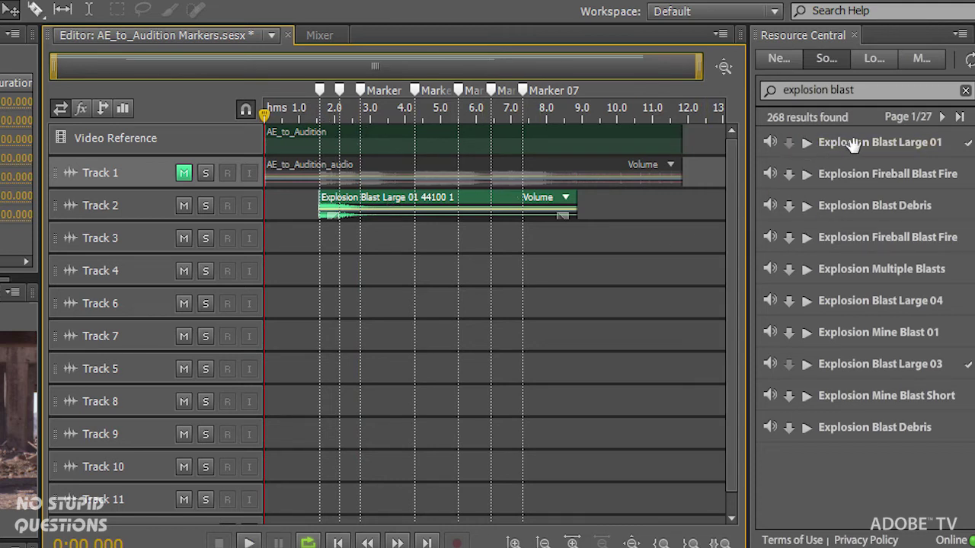
pyautogui.moveTo(868, 145); pyautogui.dragTo(420, 303)
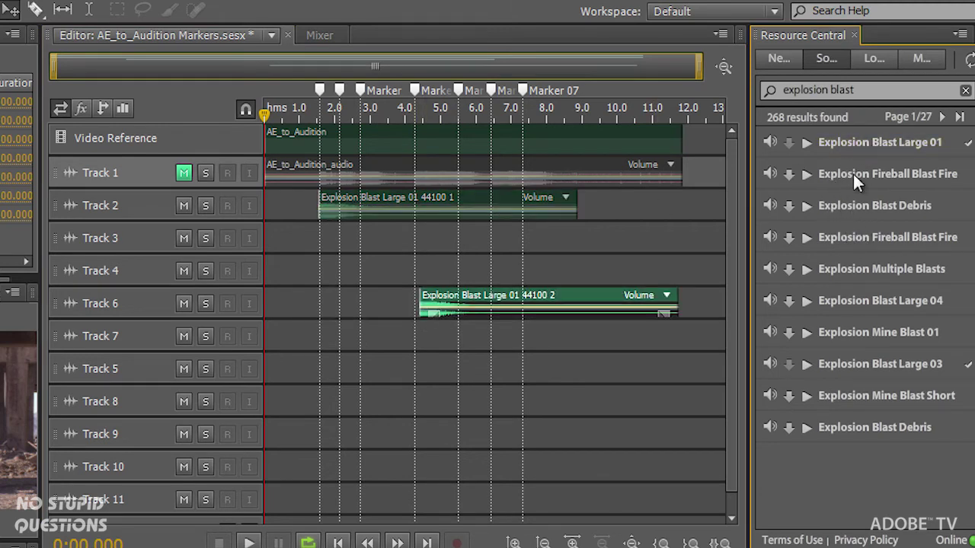
# Add Fireball Blast Fire to Tracks 3, 7, 8; Blast Large 04 to Tracks 4, 5; Blast Large 03 to Track 9.
pyautogui.click(788, 175)
pyautogui.moveTo(859, 177); pyautogui.dragTo(374, 245)
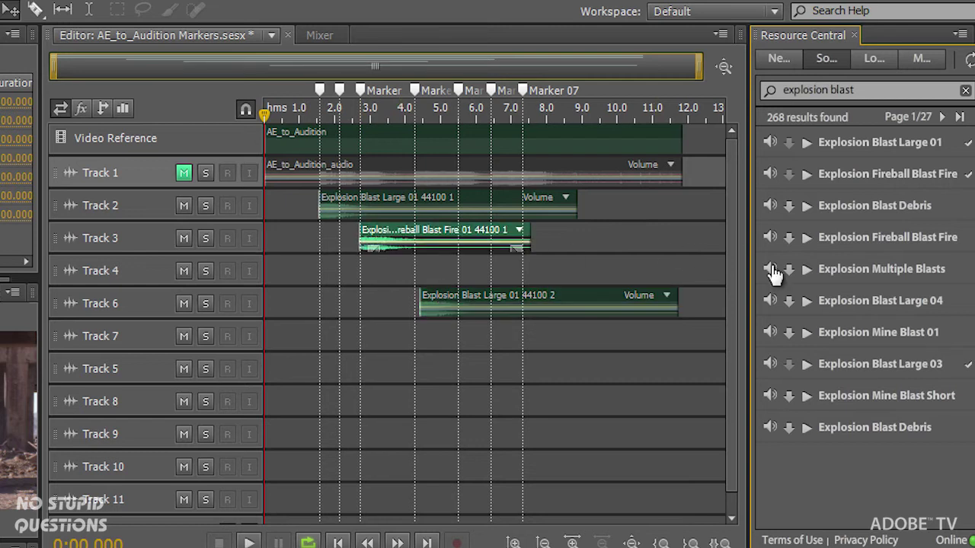
pyautogui.click(789, 238)
pyautogui.moveTo(848, 238); pyautogui.dragTo(528, 347)
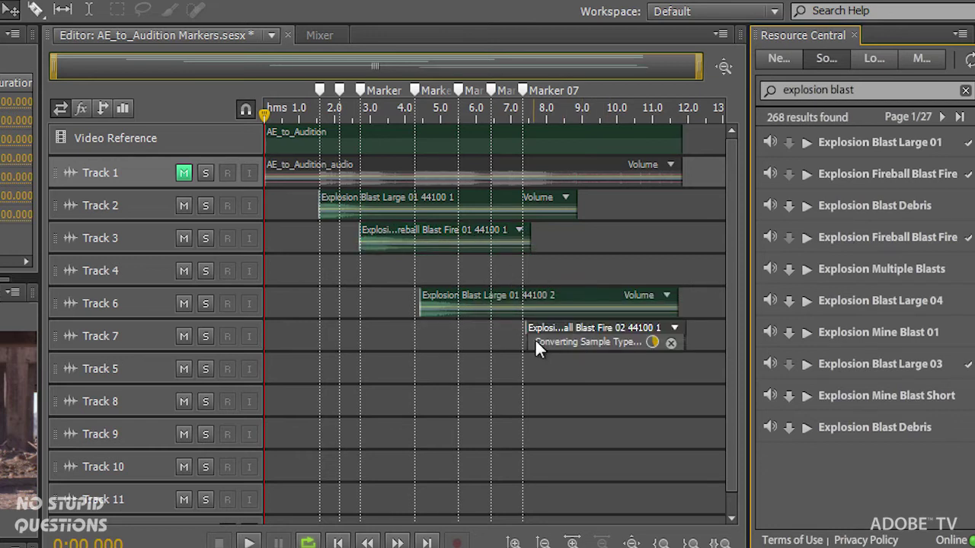
pyautogui.click(788, 301)
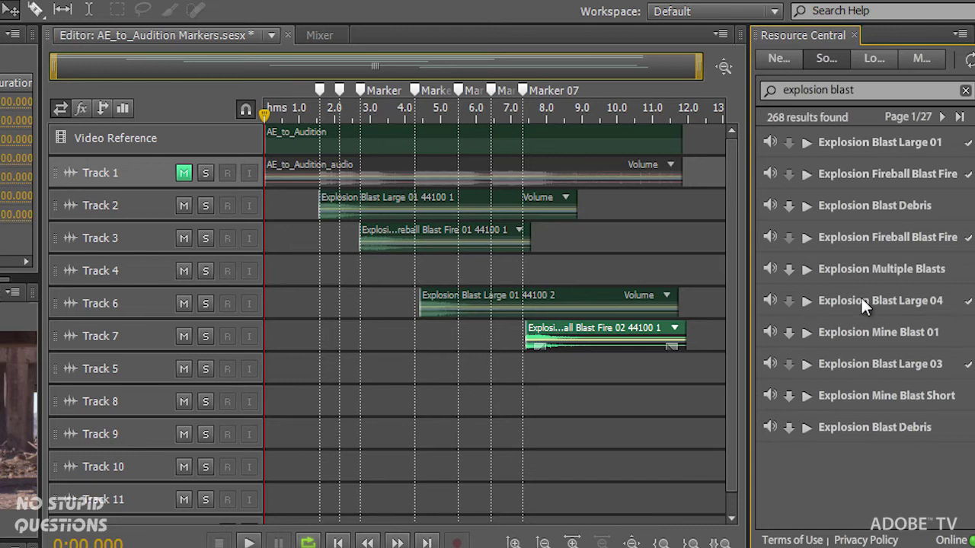
pyautogui.moveTo(861, 297); pyautogui.dragTo(416, 277)
pyautogui.moveTo(816, 304); pyautogui.dragTo(494, 385)
pyautogui.moveTo(846, 365); pyautogui.dragTo(525, 433)
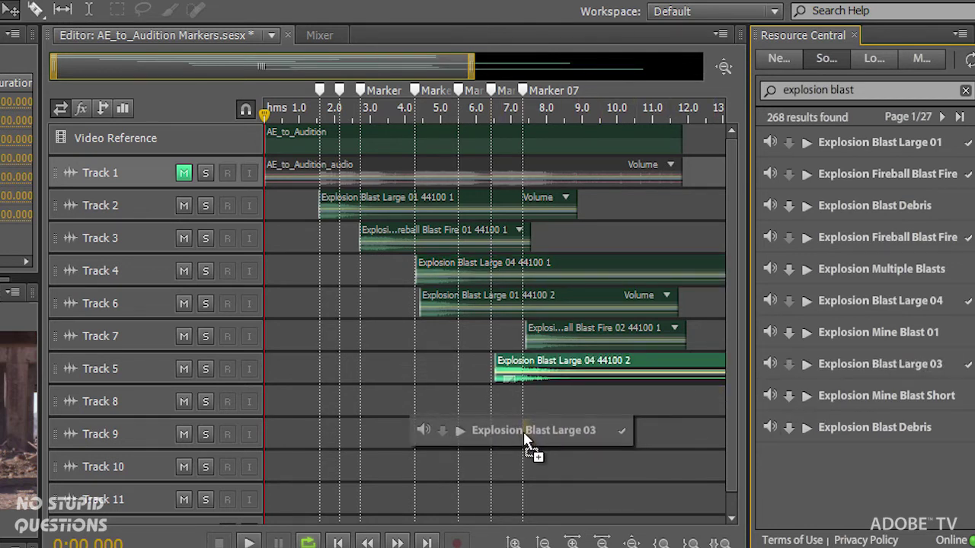
pyautogui.moveTo(523, 431); pyautogui.dragTo(524, 432)
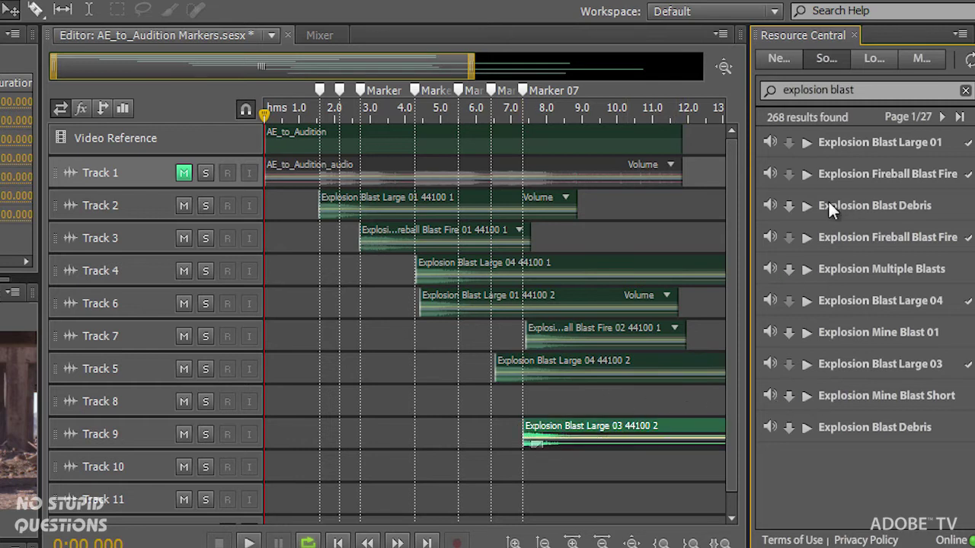
pyautogui.moveTo(870, 174); pyautogui.dragTo(387, 407)
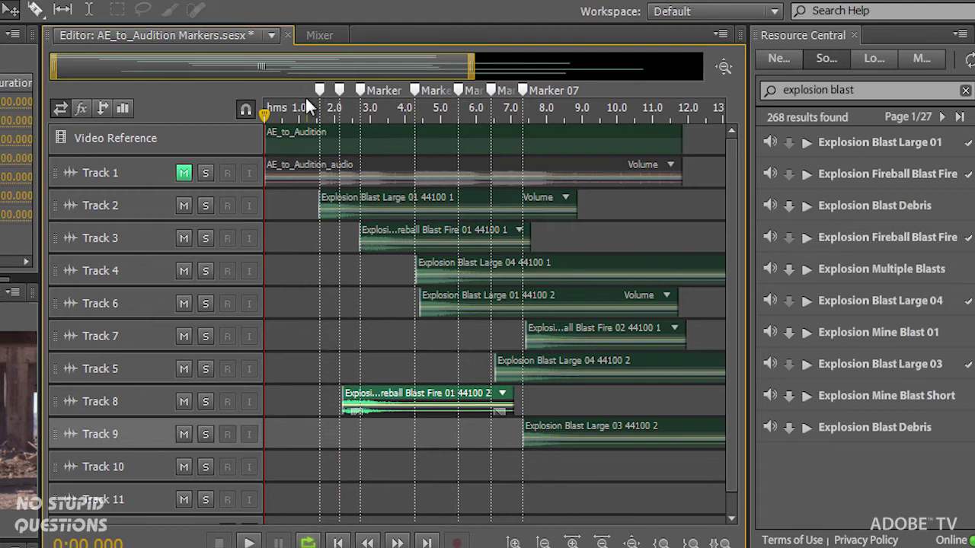
# Shift Track 6's Explosion Blast Large 01 clip to Marker 06 and replay to check timing.
pyautogui.press('space')
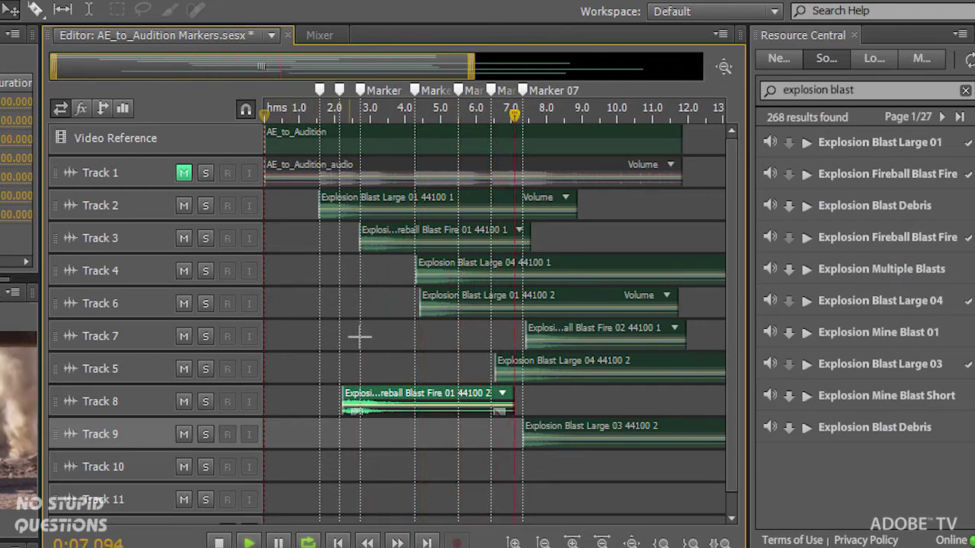
pyautogui.press('space')
pyautogui.moveTo(454, 302); pyautogui.dragTo(495, 324)
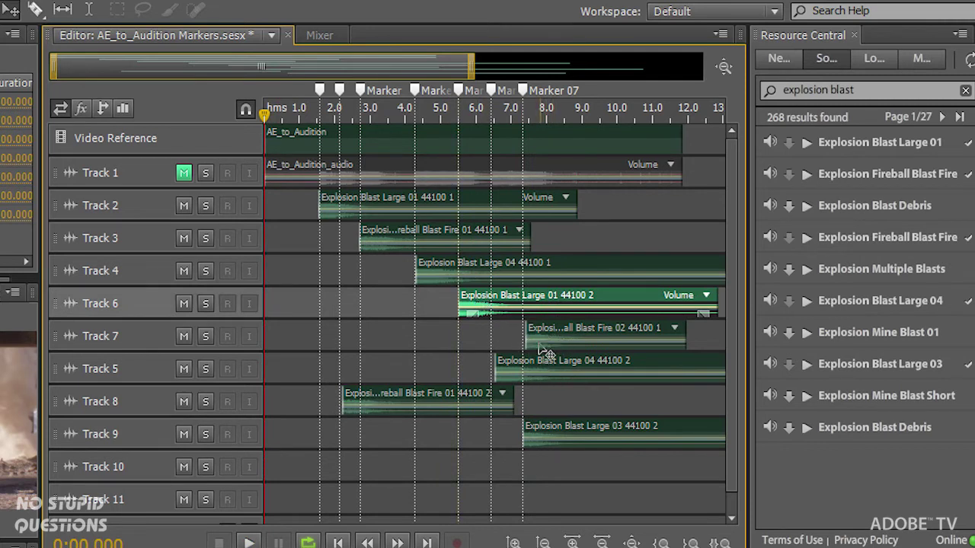
pyautogui.press('space')
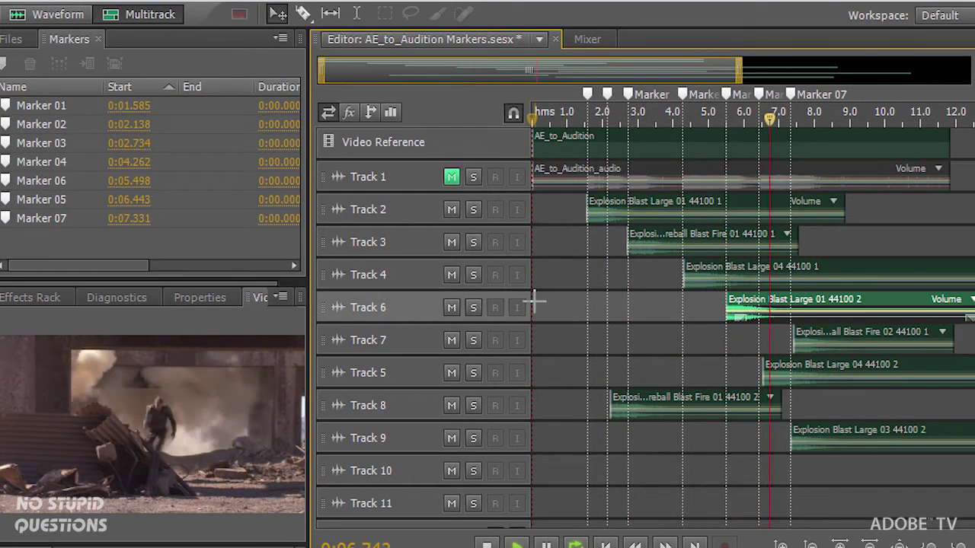
pyautogui.press('space')
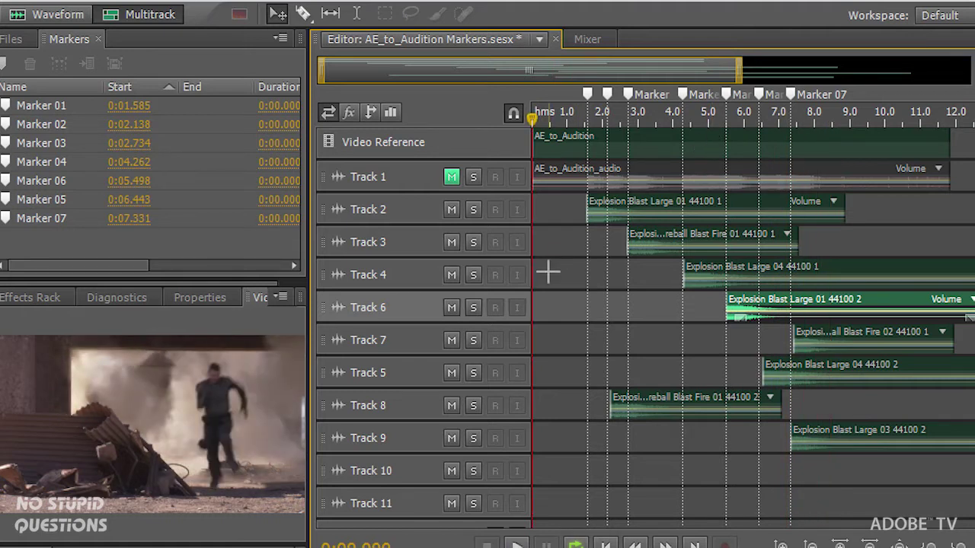
# Expand the tracks to show volume and pan, with the playhead near 1.1 seconds.
pyautogui.click(581, 116)
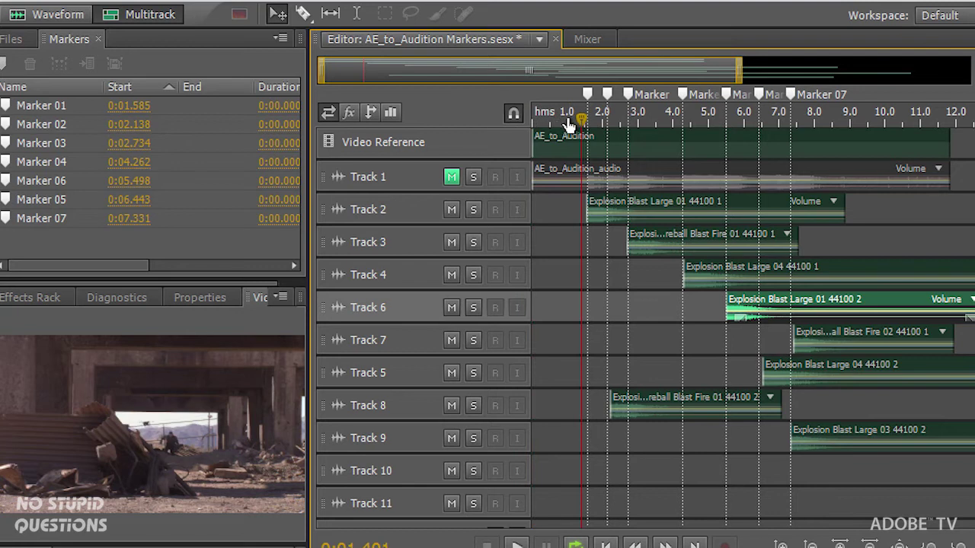
pyautogui.click(570, 119)
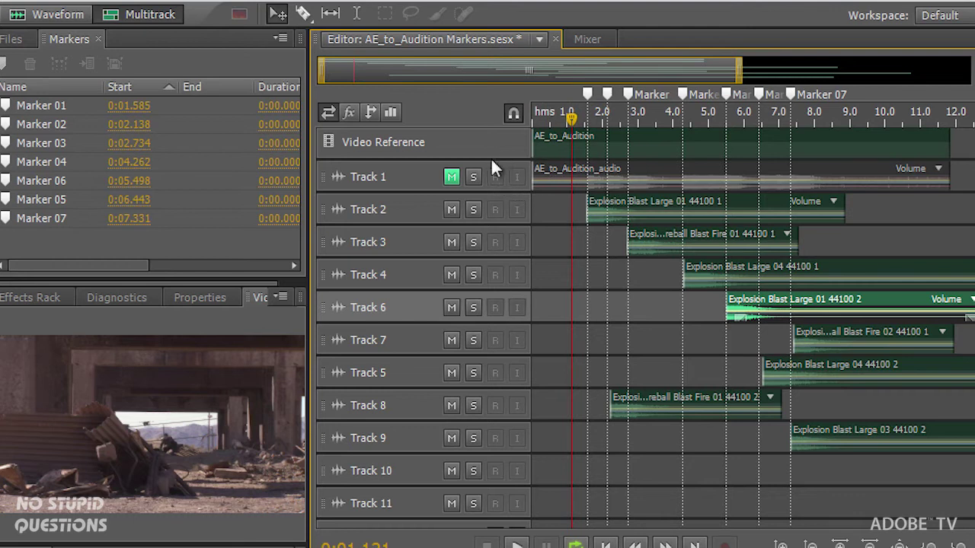
pyautogui.hotkey('alt', '=')
pyautogui.hotkey('alt', '=')
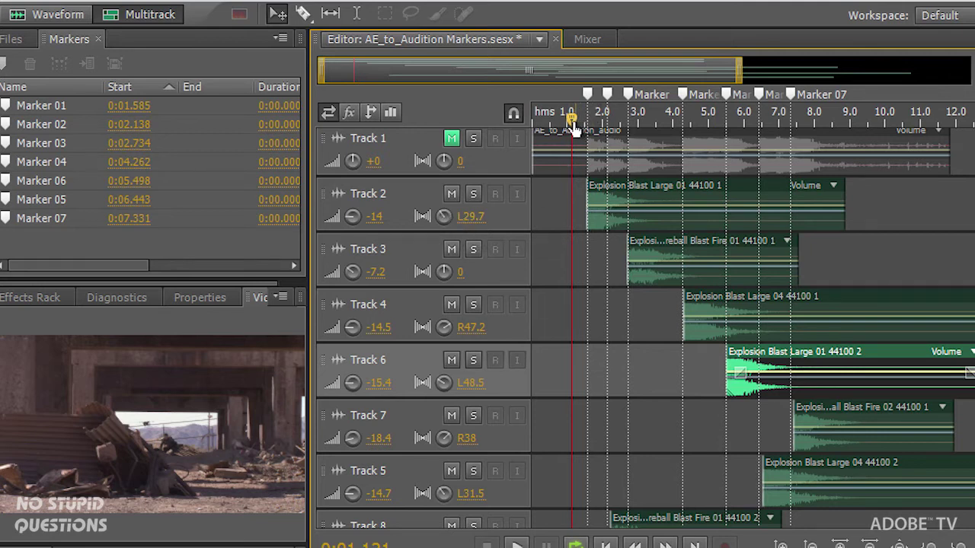
# At about 1.7 s, nudge Track 2's pan slightly further left, then collapse the track heights.
pyautogui.moveTo(603, 123); pyautogui.dragTo(596, 128)
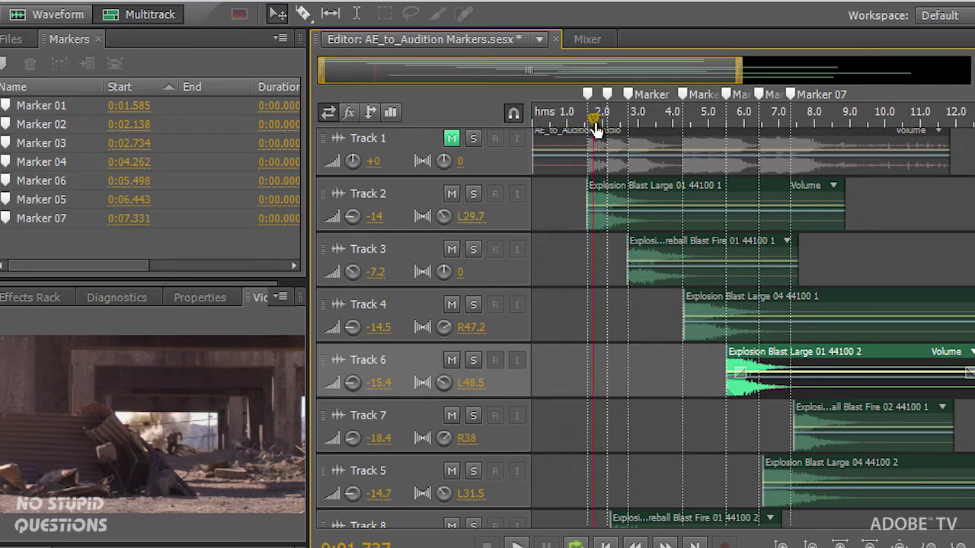
pyautogui.moveTo(444, 218); pyautogui.dragTo(449, 218)
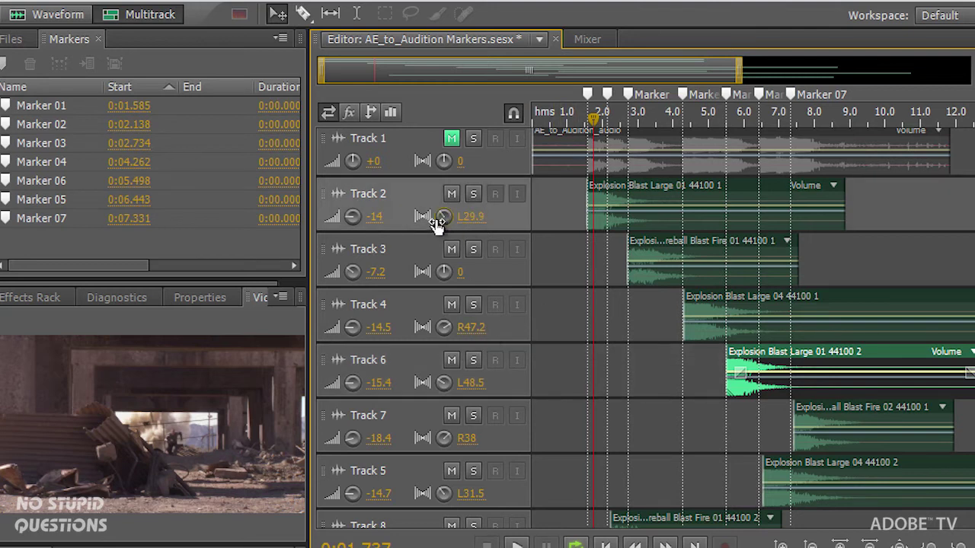
pyautogui.hotkey('alt', '-')
pyautogui.hotkey('alt', '-')
pyautogui.hotkey('alt', '-')
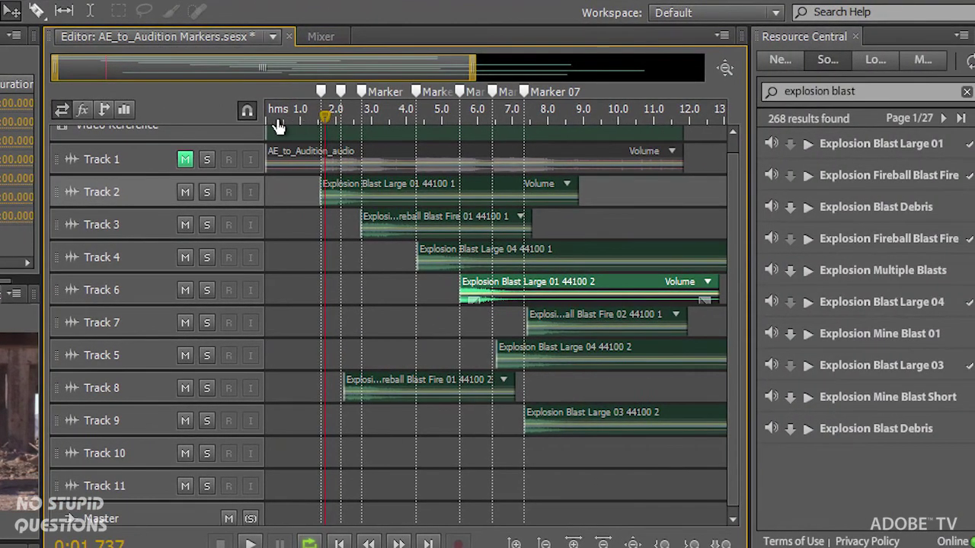
# Return the playhead to the start and browse to the last page of Classical&Orchestral loops.
pyautogui.click(268, 115)
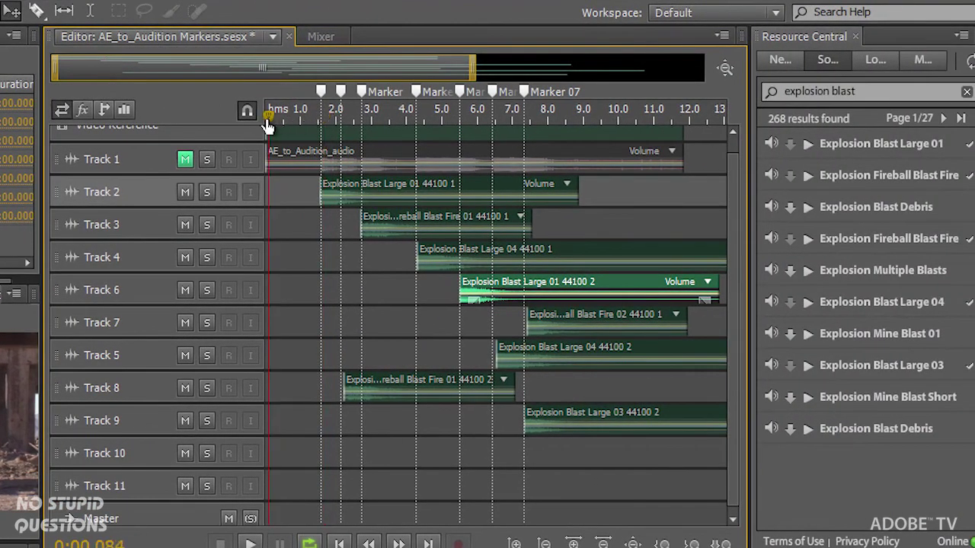
pyautogui.click(878, 59)
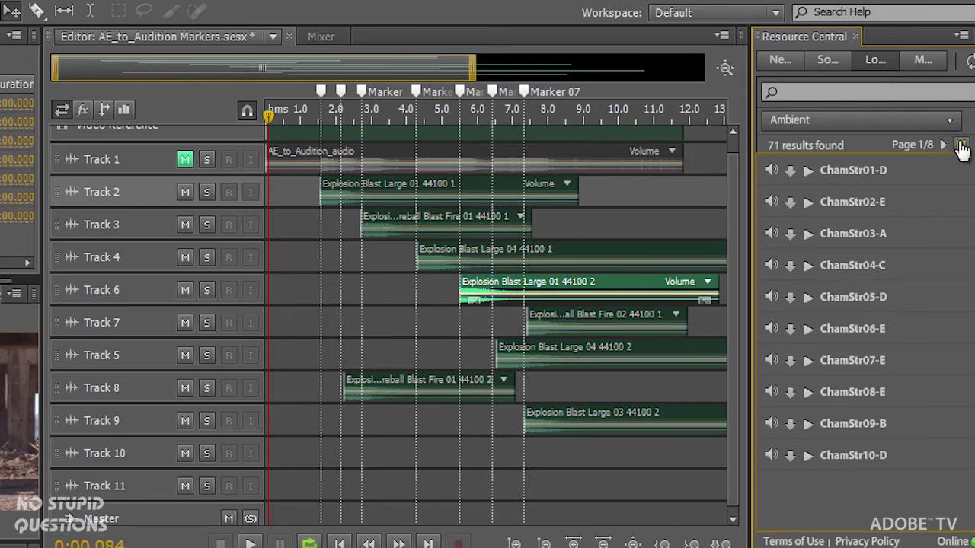
pyautogui.click(961, 145)
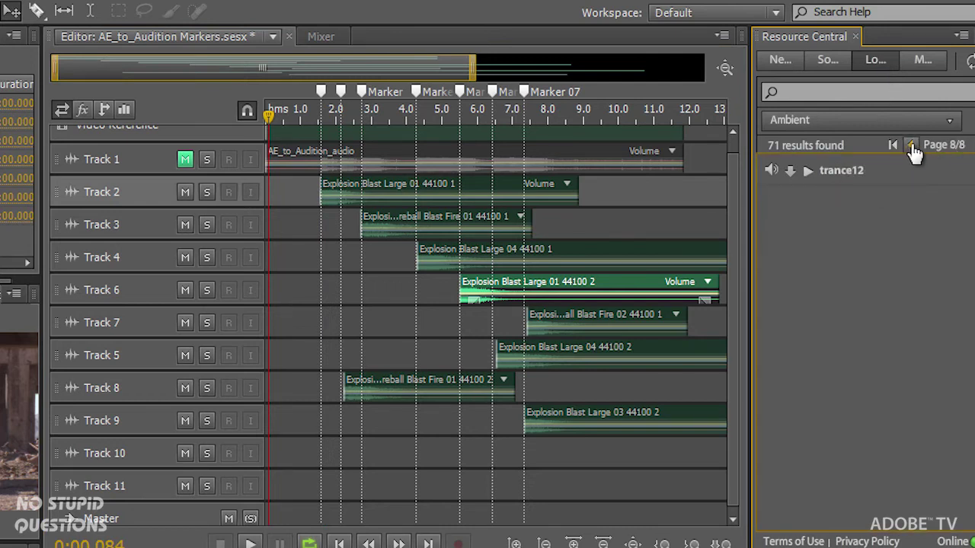
pyautogui.click(863, 119)
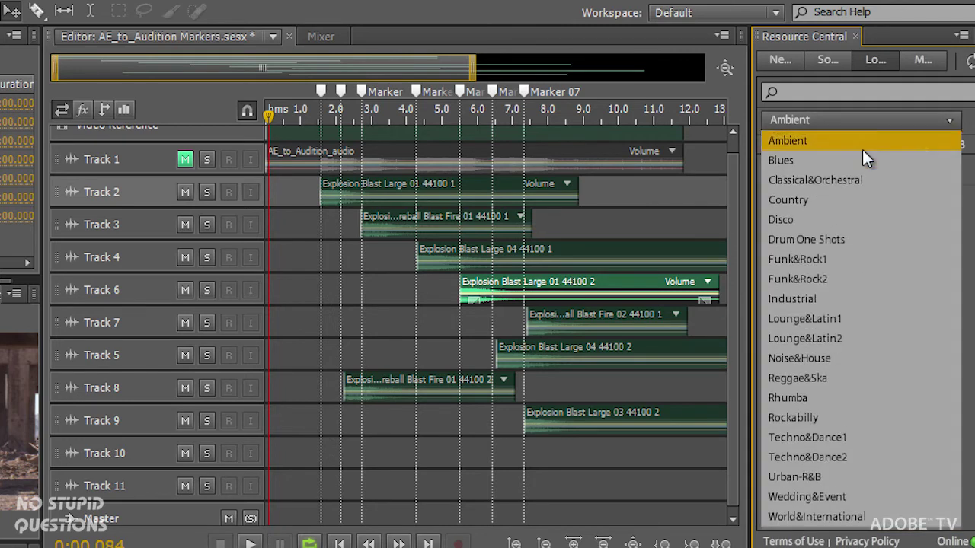
pyautogui.click(863, 180)
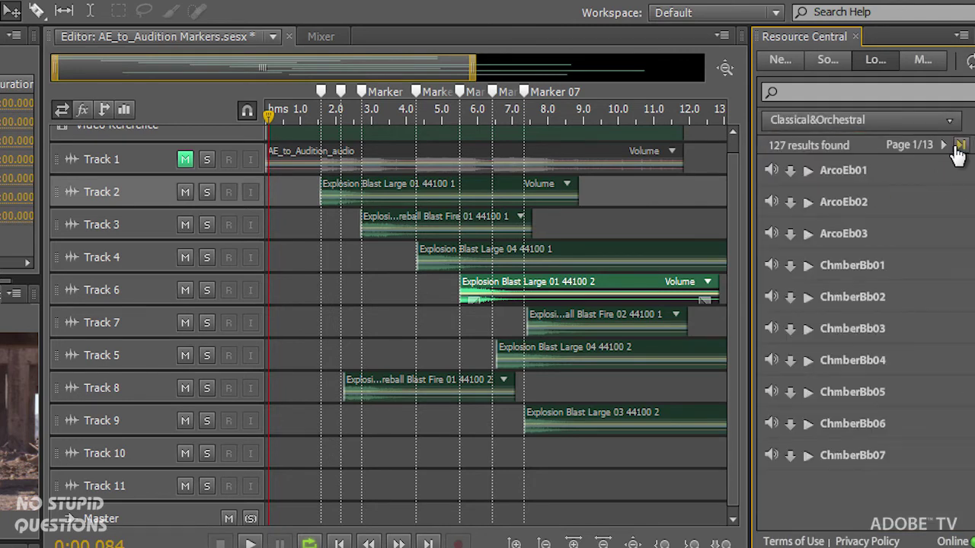
pyautogui.click(961, 145)
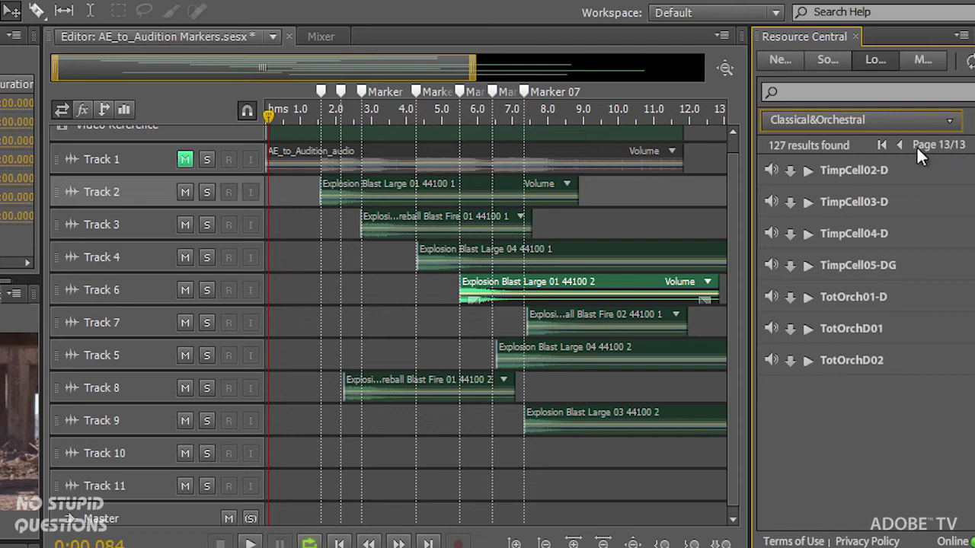
# Preview and download TimpCell02-D, then place it at the start of Track 10.
pyautogui.click(807, 169)
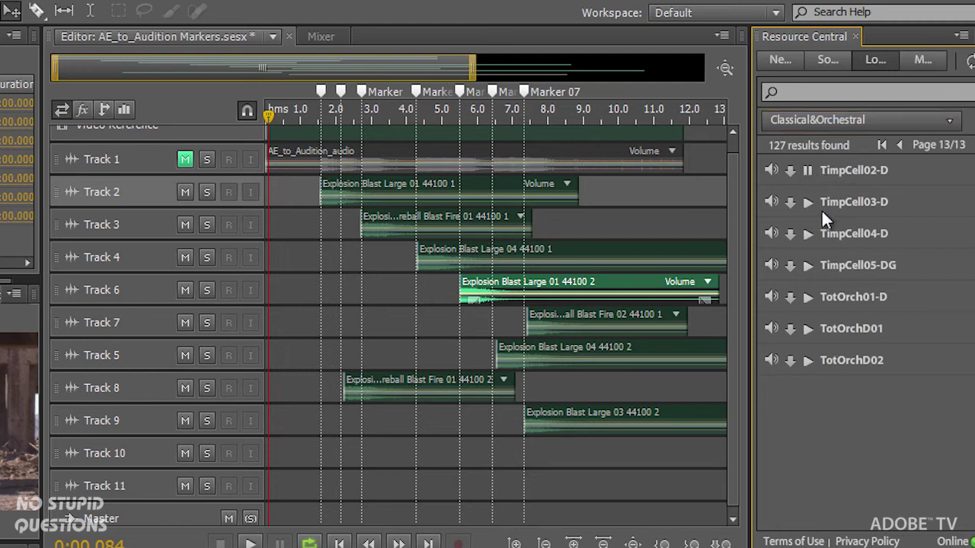
pyautogui.click(790, 171)
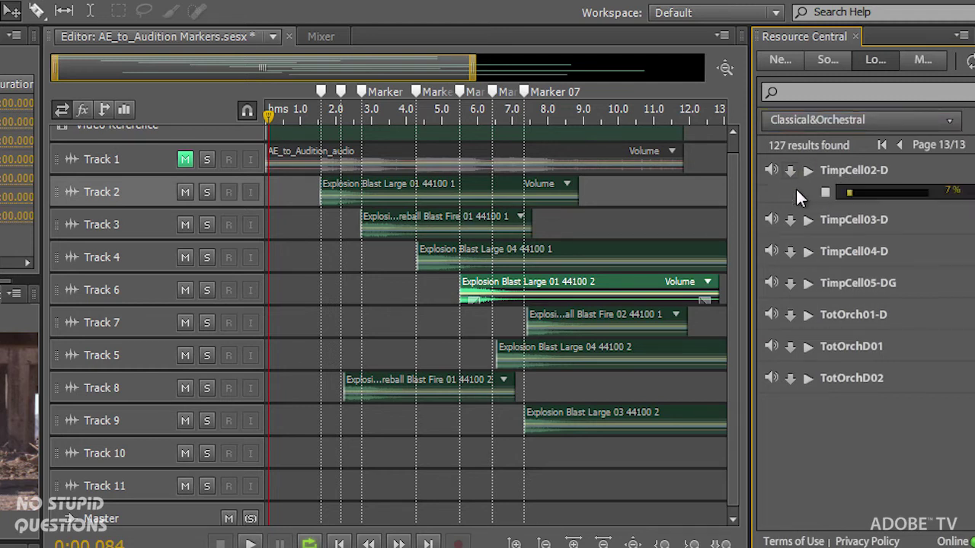
pyautogui.moveTo(843, 169); pyautogui.dragTo(272, 455)
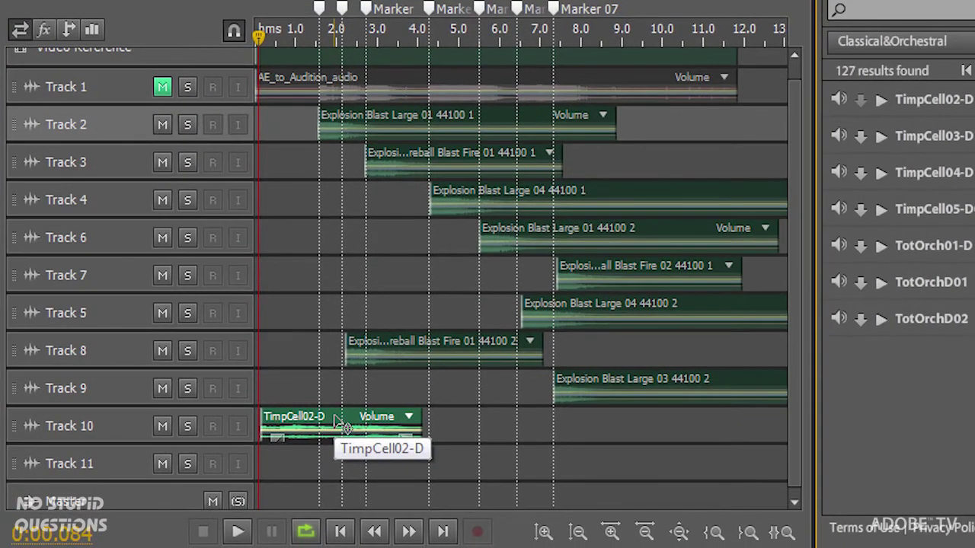
# Set the TimpCell02-D clip to loop and stretch it out to about 12 seconds.
pyautogui.rightClick(336, 423)
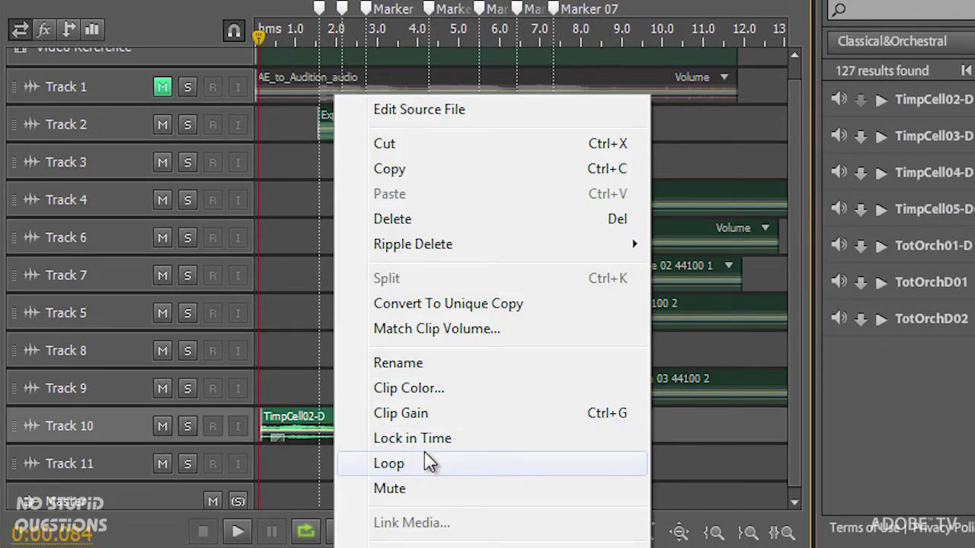
pyautogui.click(427, 466)
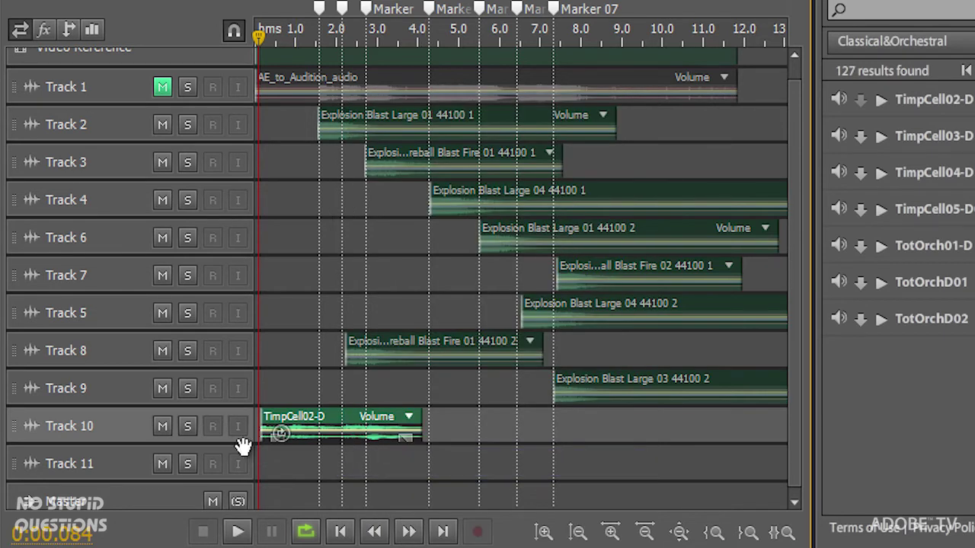
pyautogui.moveTo(237, 447); pyautogui.dragTo(242, 489)
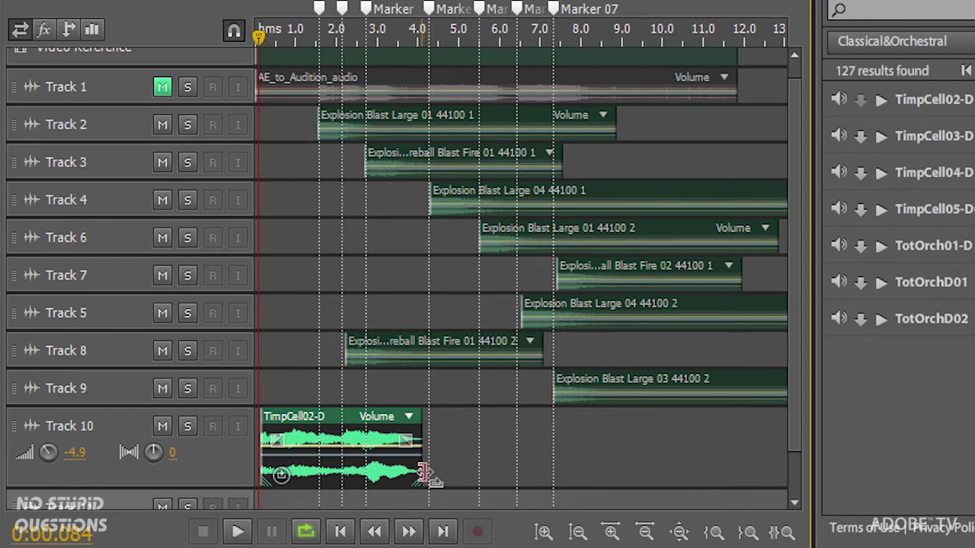
pyautogui.moveTo(425, 468); pyautogui.dragTo(737, 445)
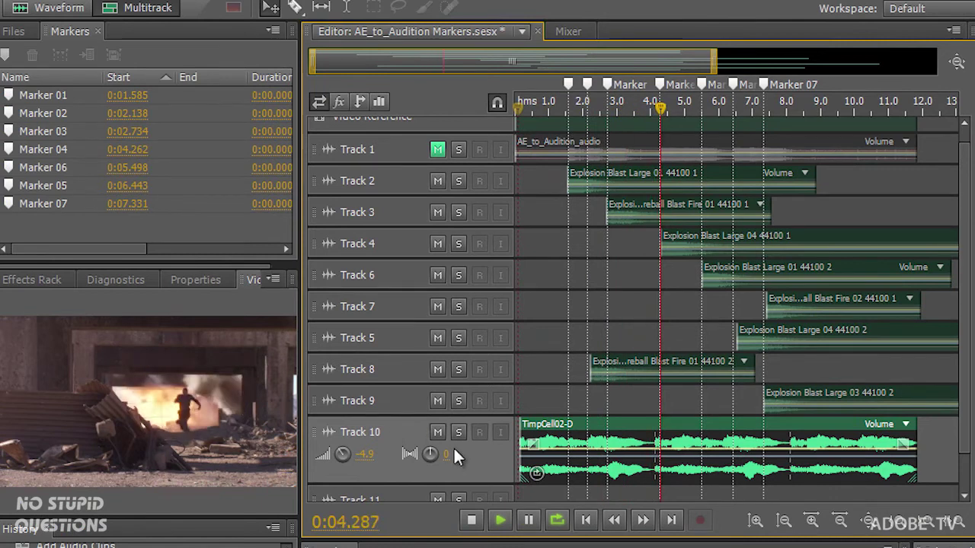
pyautogui.scroll(1, 454, 446)
# Download Choir6001-D, place it on Track 11 near 4.2 s, and play the mix from 3.616 s.
pyautogui.scroll(1, 463, 454)
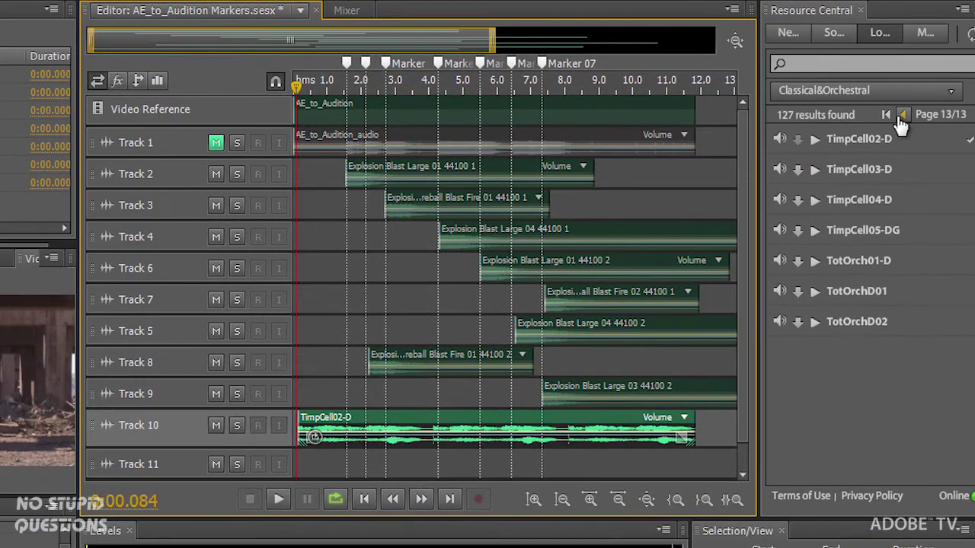
pyautogui.click(886, 119)
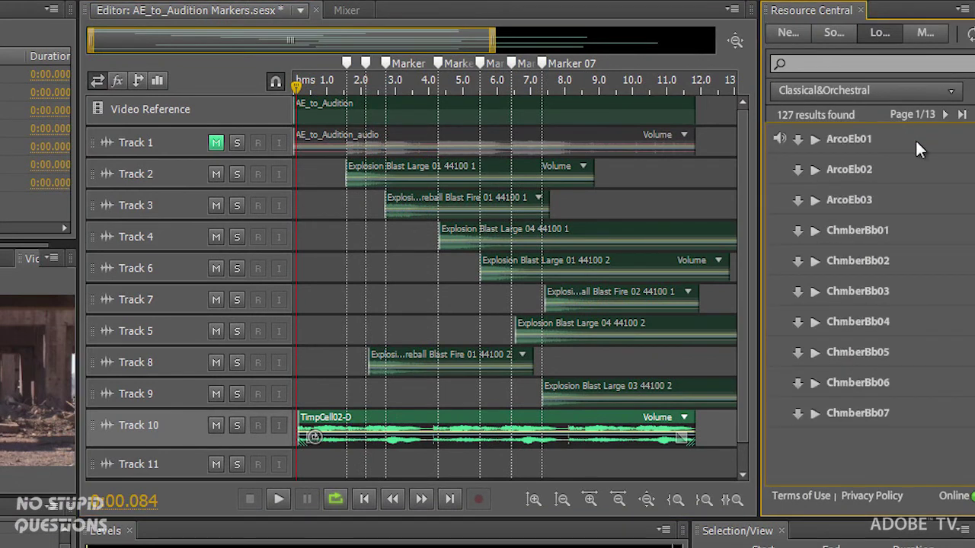
pyautogui.click(947, 116)
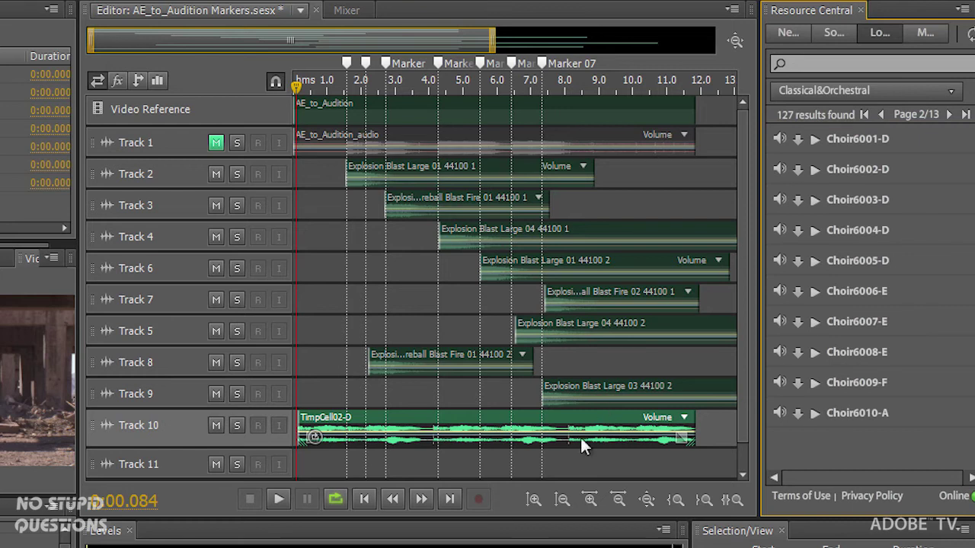
pyautogui.click(797, 139)
pyautogui.moveTo(863, 152); pyautogui.dragTo(437, 462)
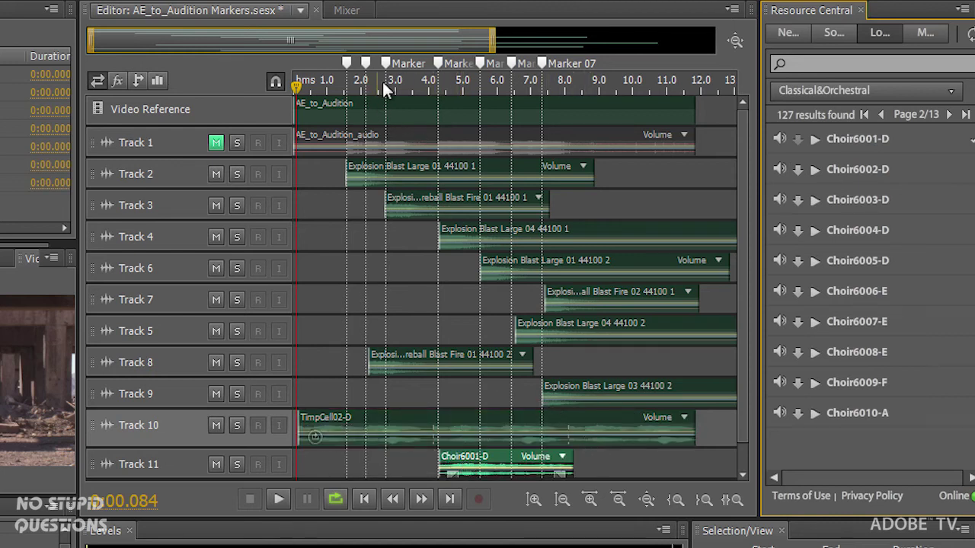
pyautogui.click(415, 83)
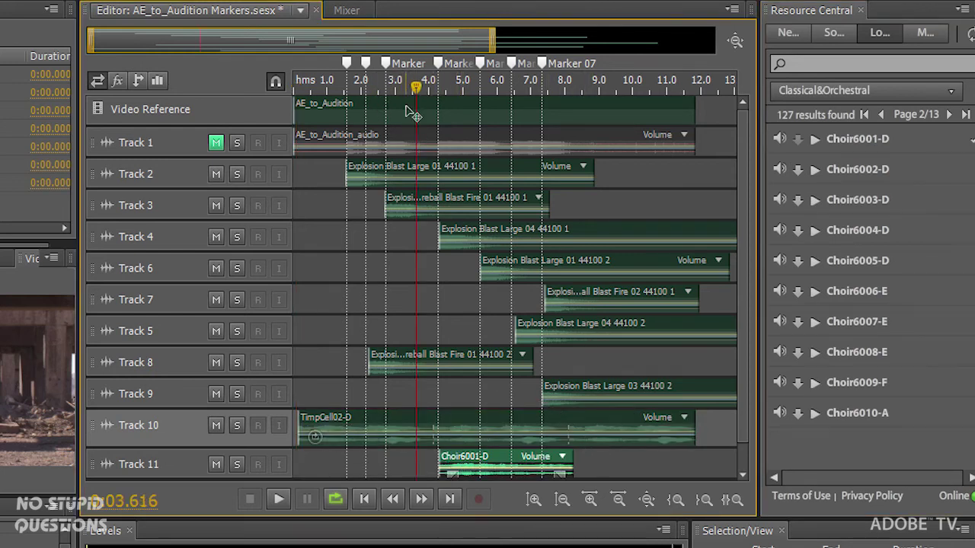
pyautogui.press('space')
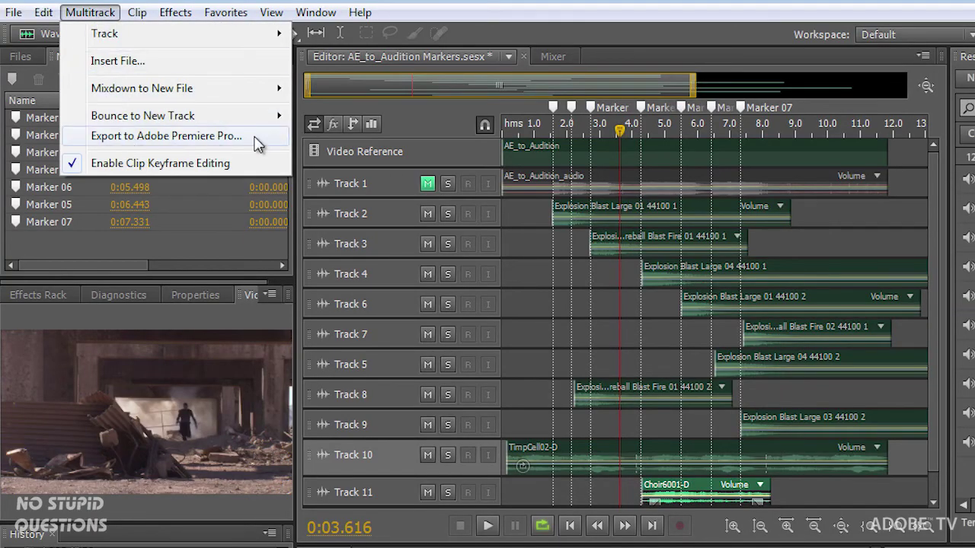
# Open the Export to Adobe Premiere Pro settings, then close them without exporting.
pyautogui.click(255, 137)
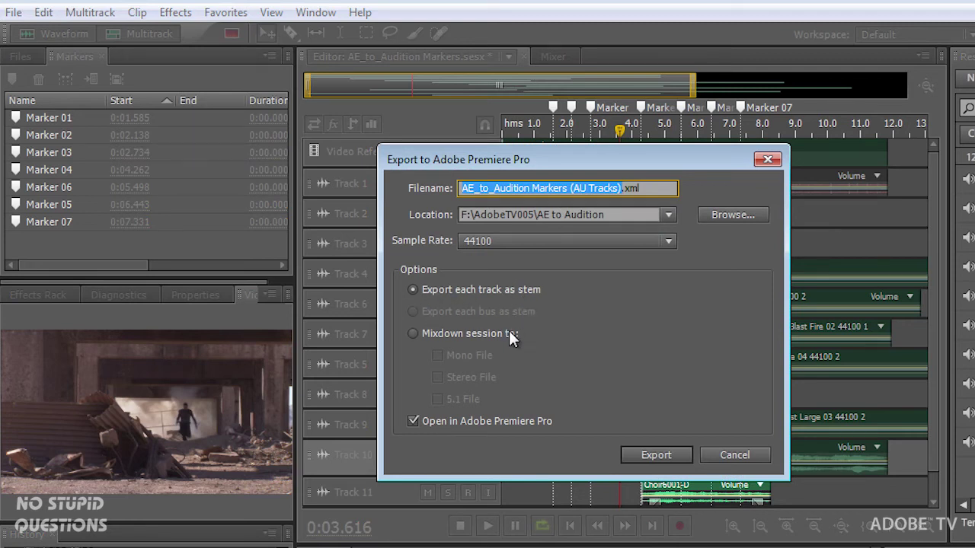
pyautogui.click(733, 453)
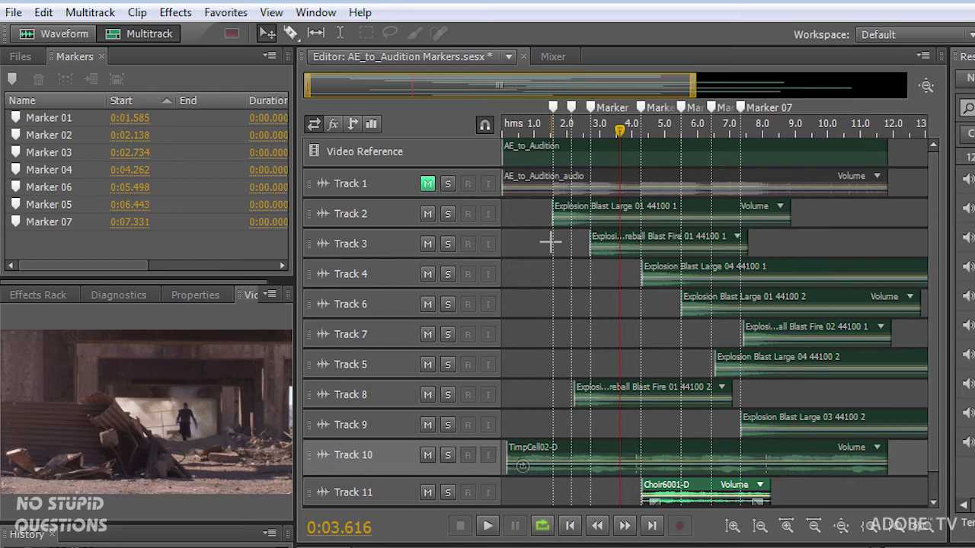
# Start an Entire Session multitrack mixdown saved as orchestra explosion.wav on drive F:.
pyautogui.click(15, 13)
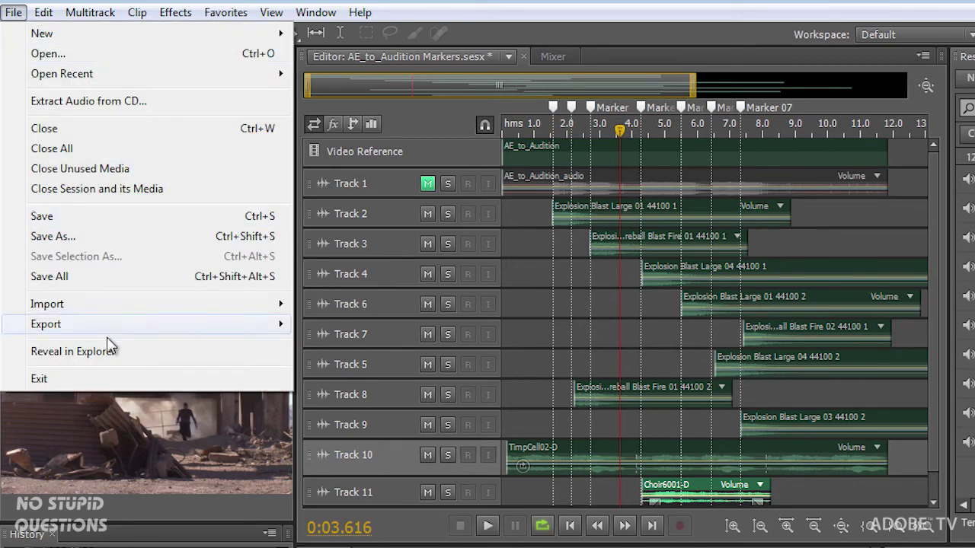
pyautogui.moveTo(110, 331)
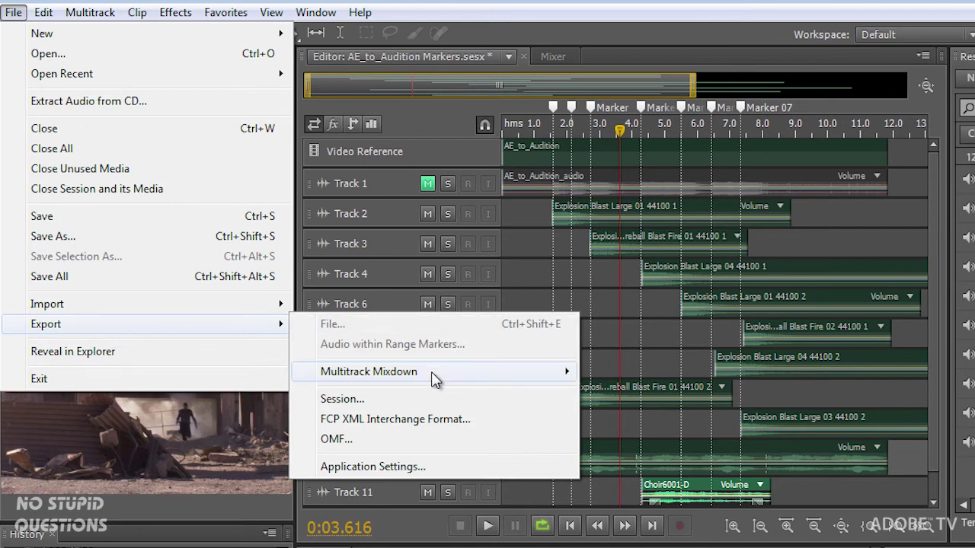
pyautogui.moveTo(441, 373)
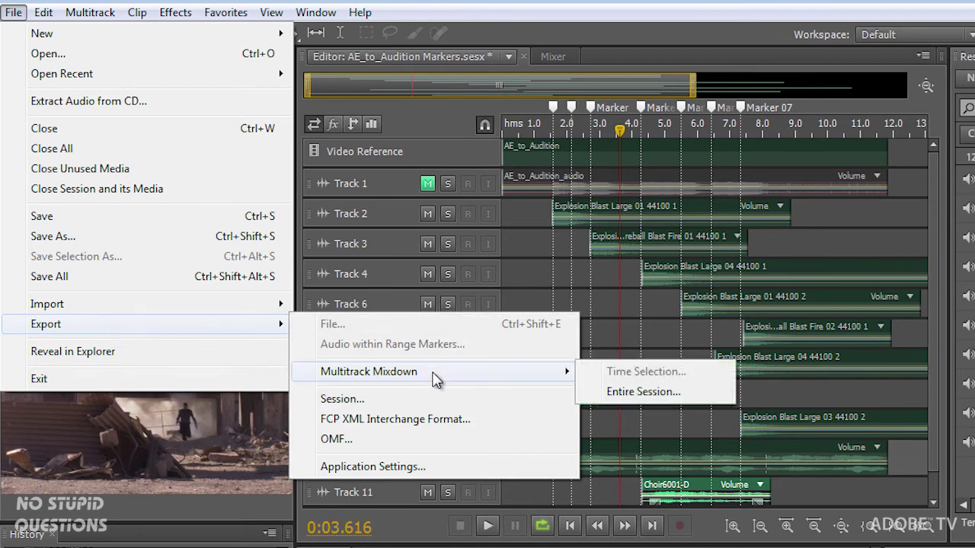
pyautogui.click(703, 396)
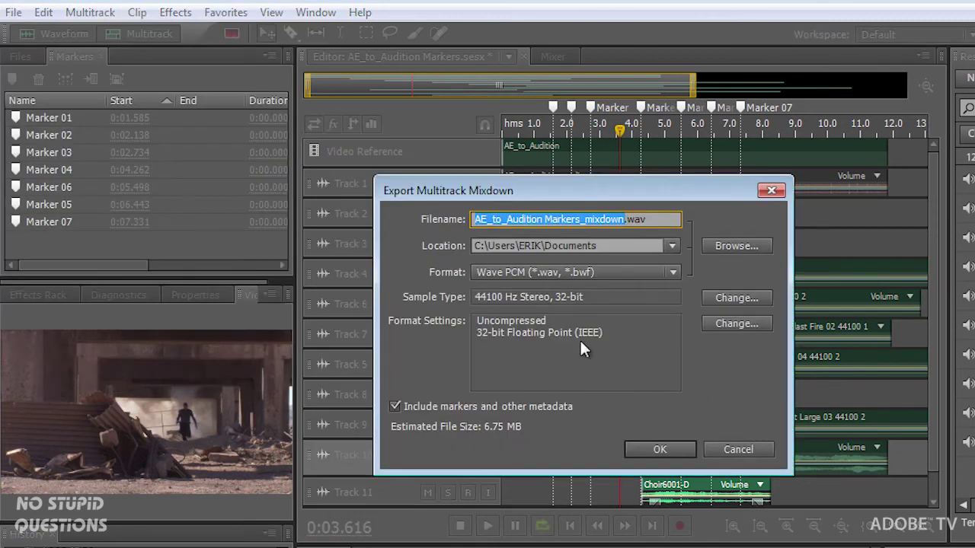
pyautogui.click(735, 246)
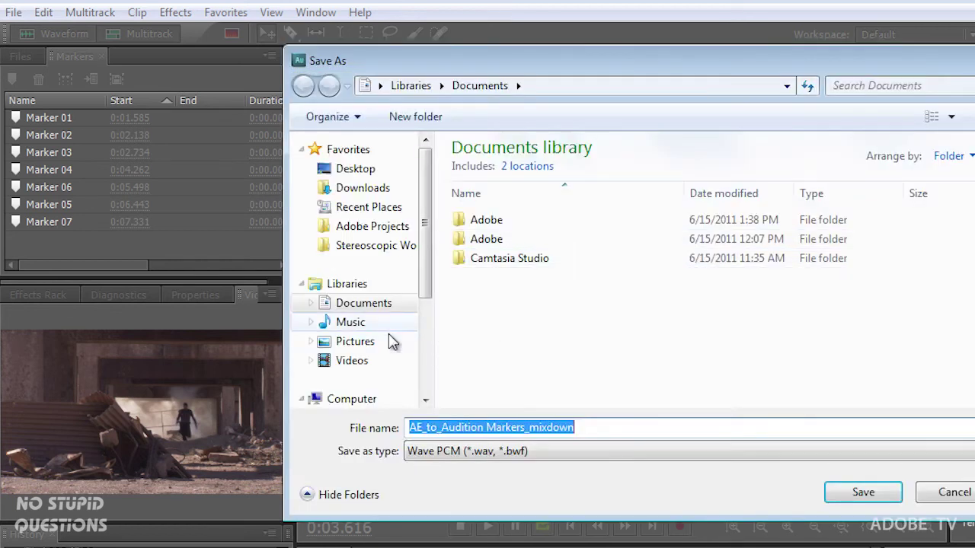
pyautogui.moveTo(428, 270); pyautogui.dragTo(429, 364)
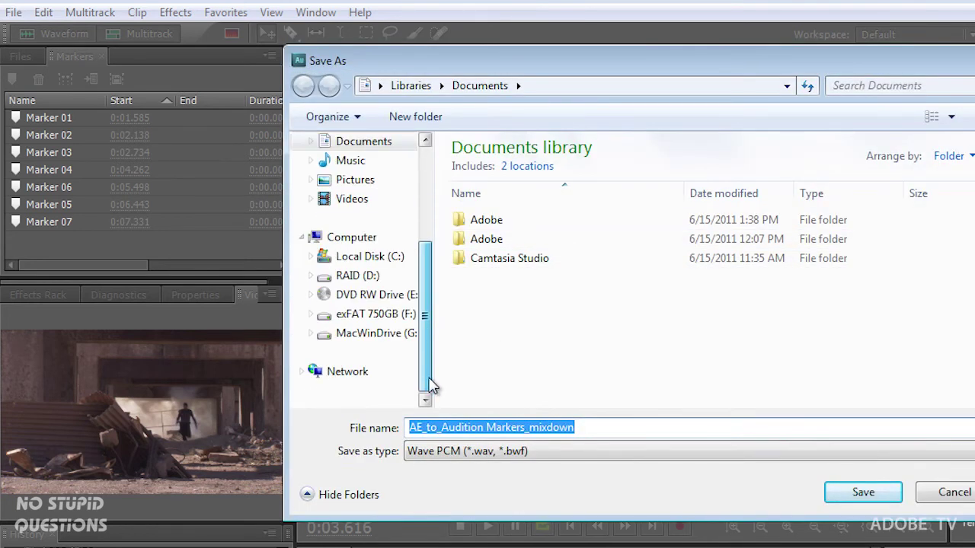
pyautogui.click(366, 315)
pyautogui.moveTo(630, 429); pyautogui.dragTo(364, 432)
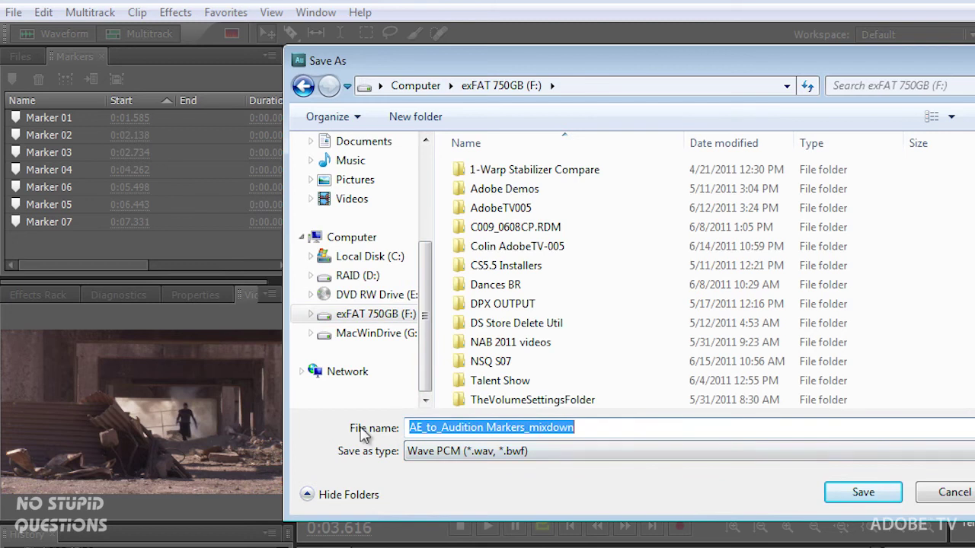
pyautogui.write('orchestra explosion')
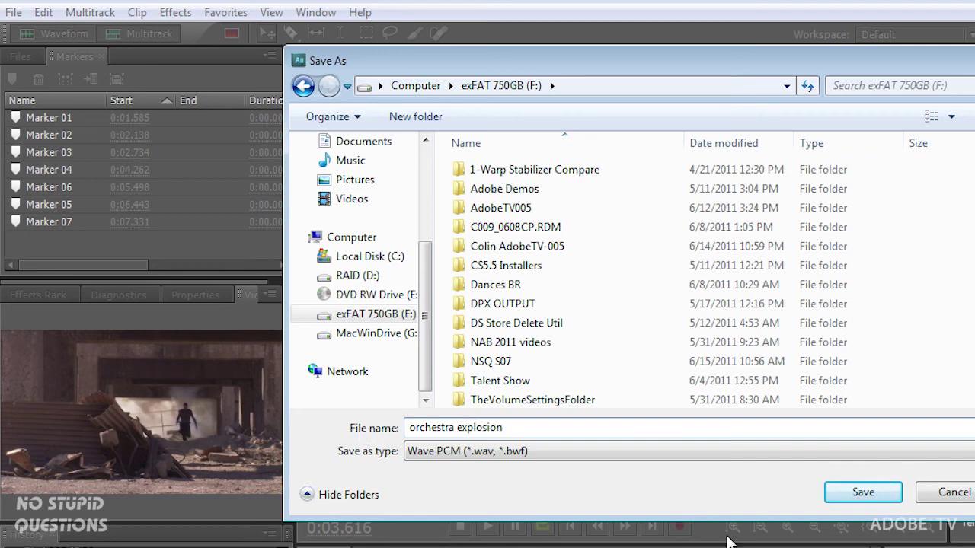
pyautogui.click(862, 493)
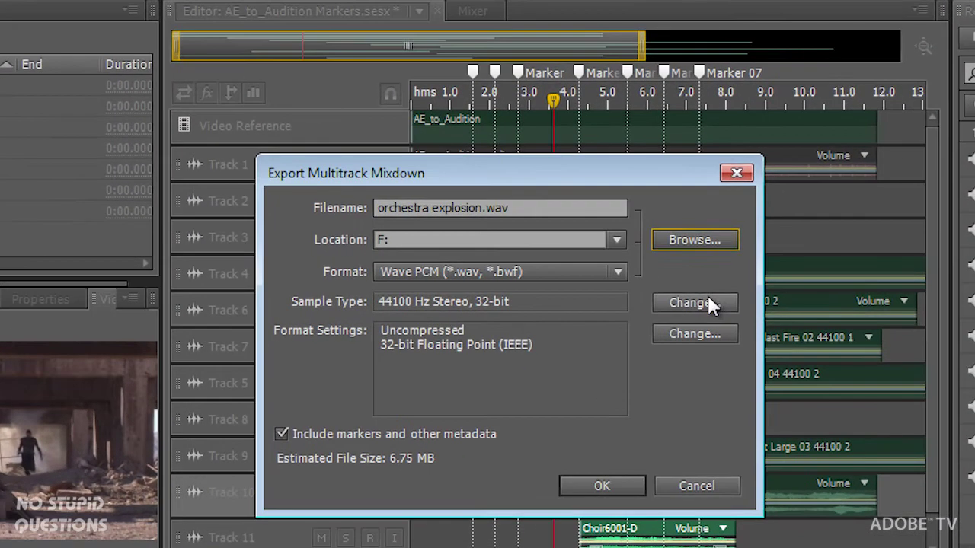
# Change the mixdown's sample rate to 48000 Hz and render orchestra explosion.wav.
pyautogui.click(737, 298)
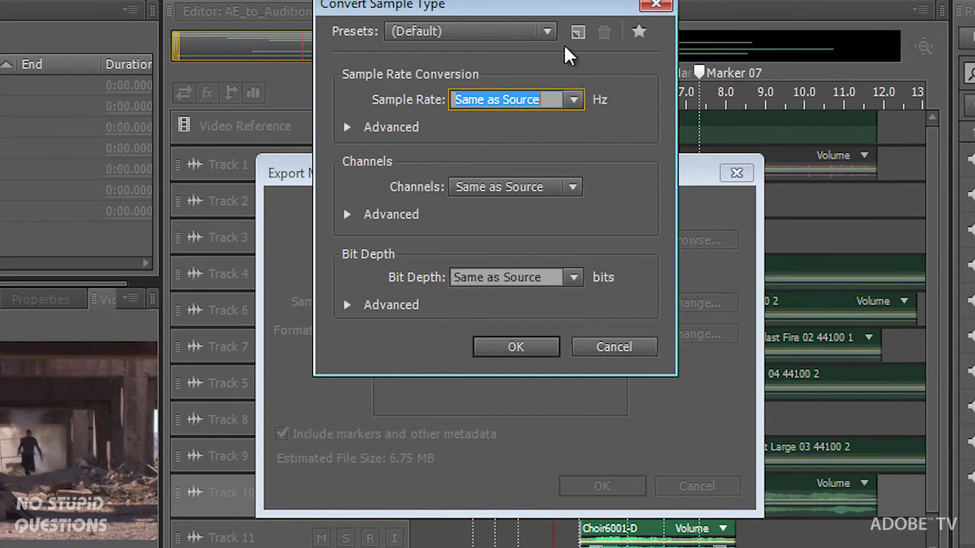
pyautogui.click(582, 98)
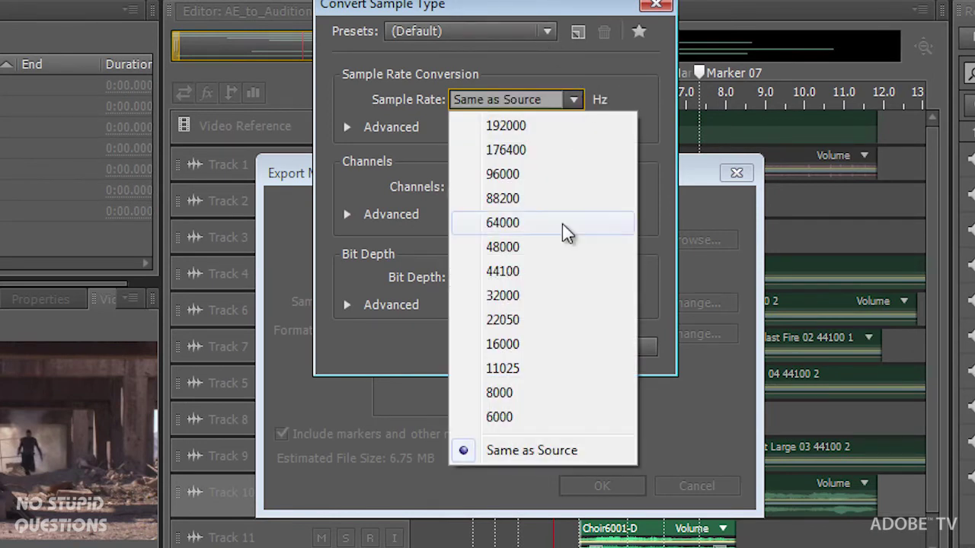
pyautogui.click(545, 252)
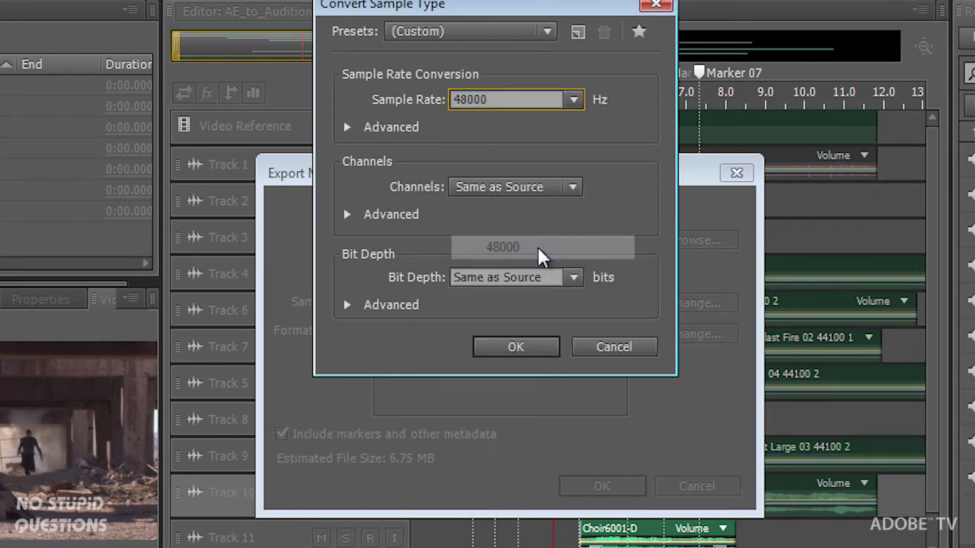
pyautogui.click(516, 348)
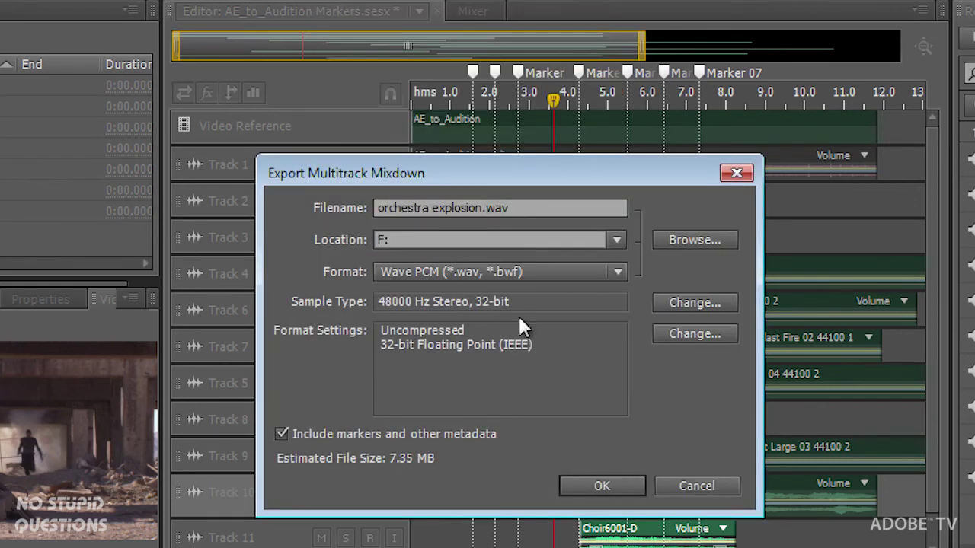
pyautogui.click(626, 483)
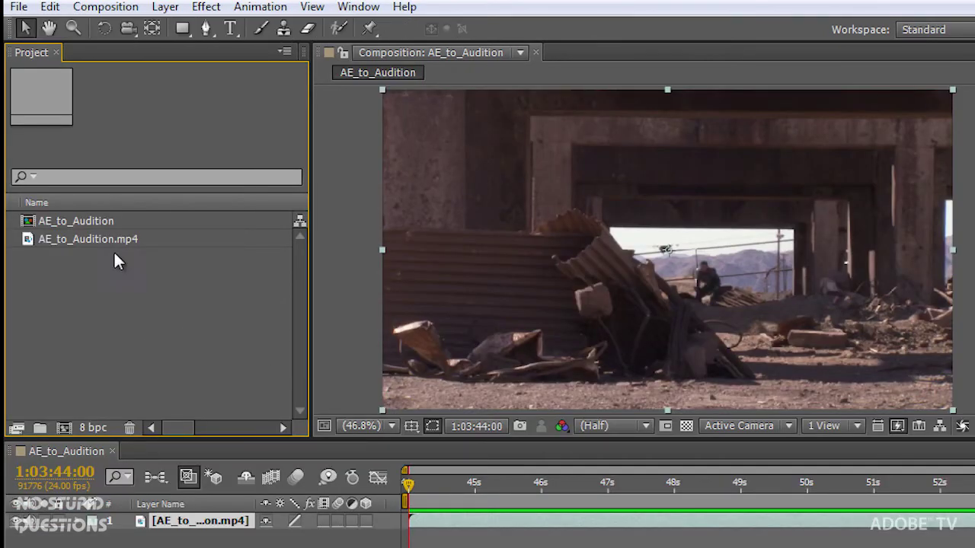
# Use File > Import > File to bring in orchestra explosion.wav from drive exFAT 750GB (F:).
pyautogui.click(18, 6)
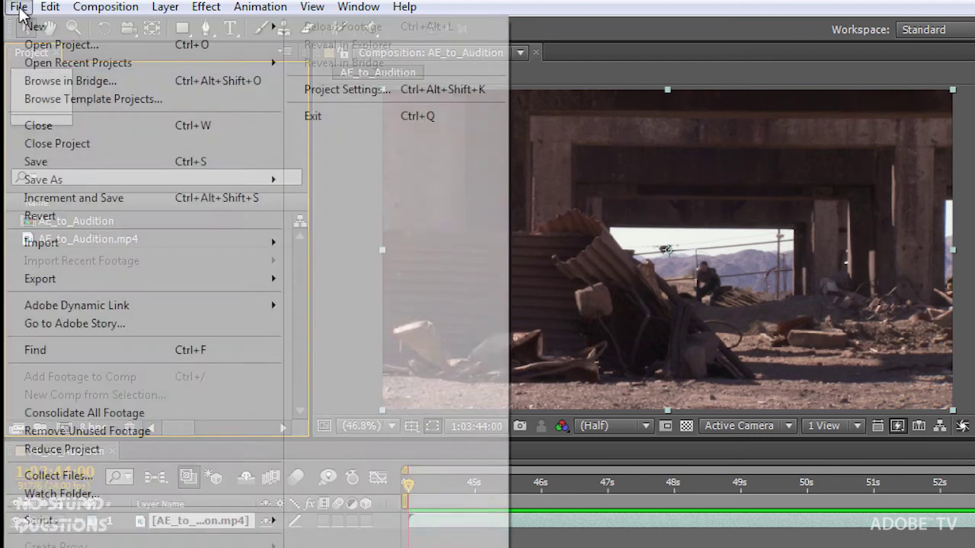
pyautogui.moveTo(77, 242)
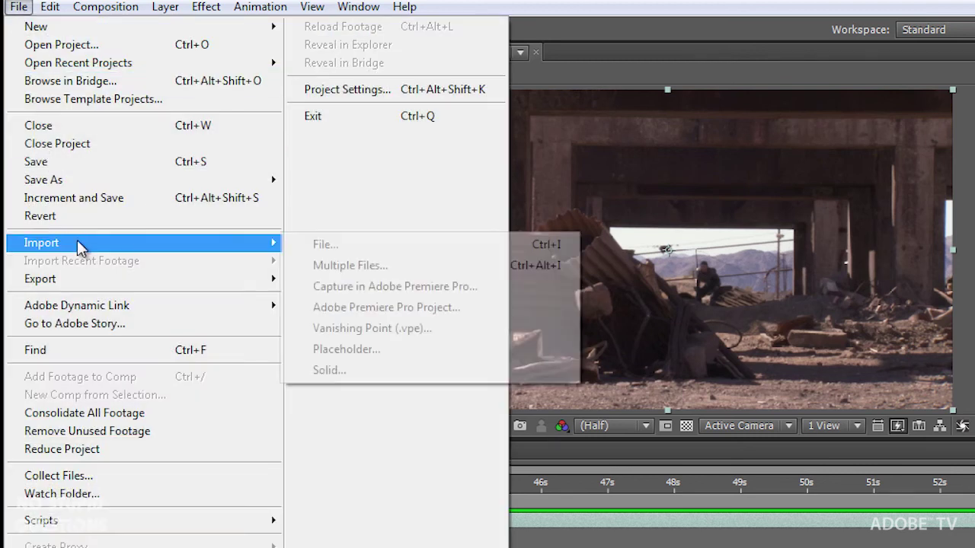
pyautogui.click(366, 253)
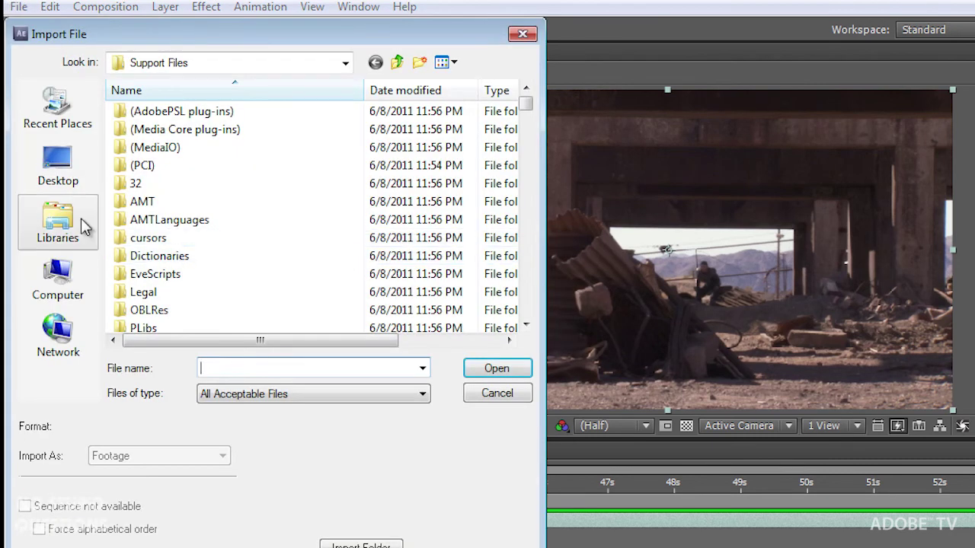
pyautogui.click(64, 278)
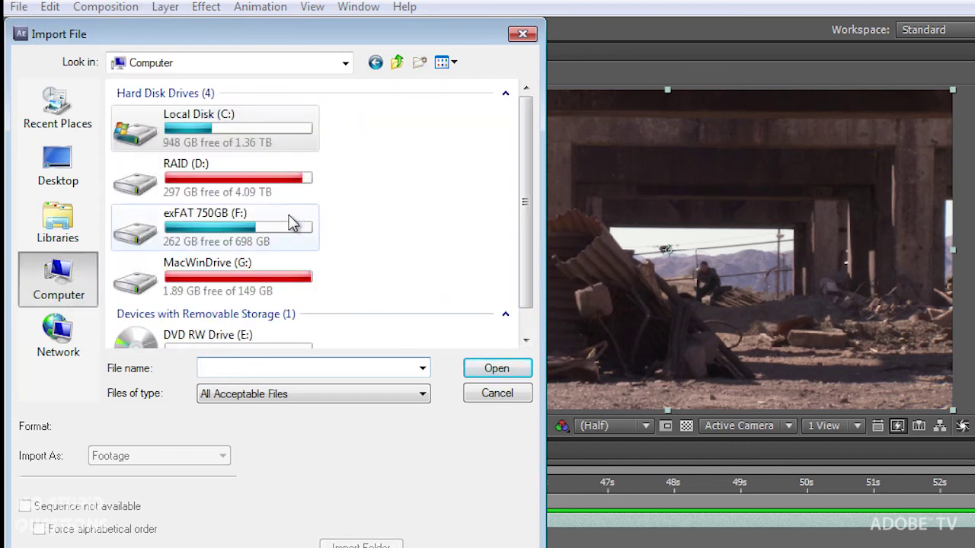
pyautogui.doubleClick(202, 227)
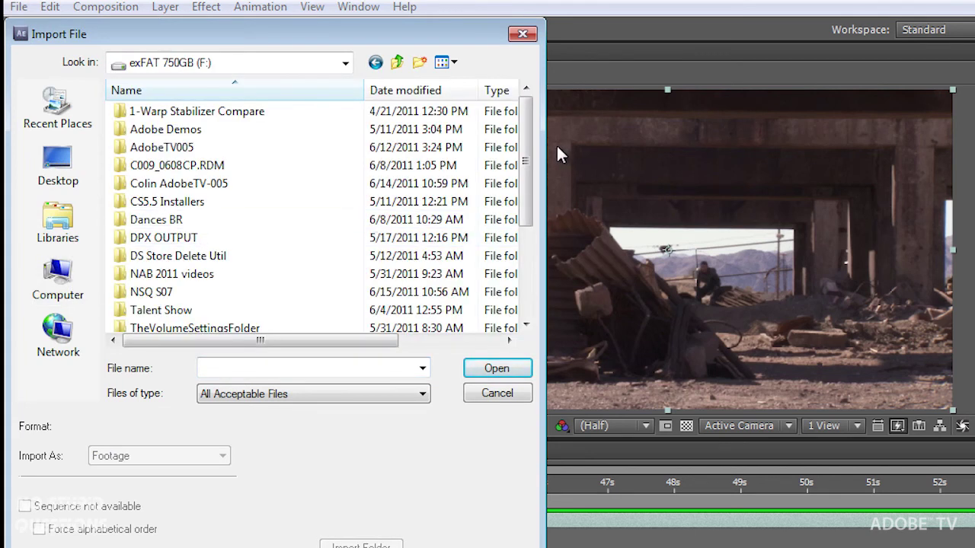
pyautogui.moveTo(529, 155); pyautogui.dragTo(531, 240)
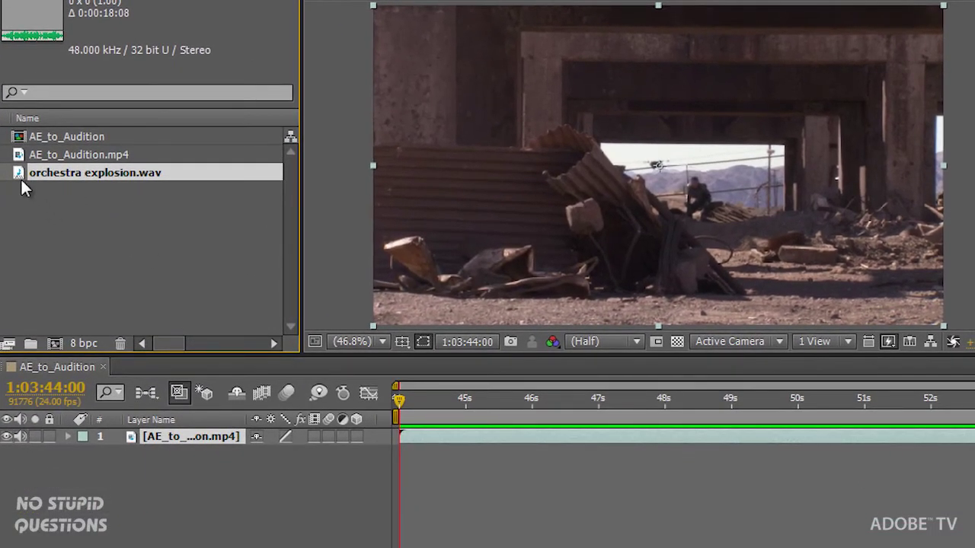
# Add orchestra explosion.wav to AE_to_Audition as layer 2 and preview with Space.
pyautogui.moveTo(20, 183); pyautogui.dragTo(108, 469)
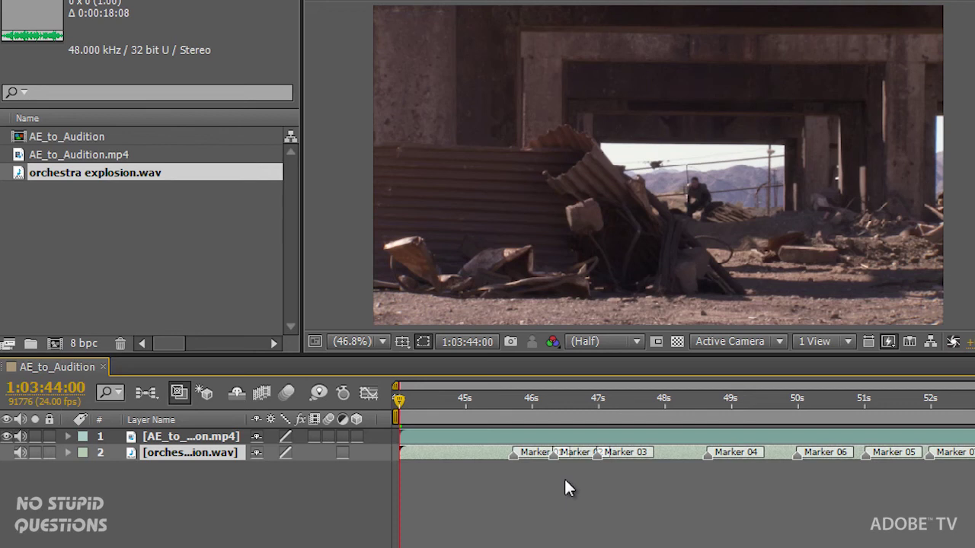
pyautogui.press('space')
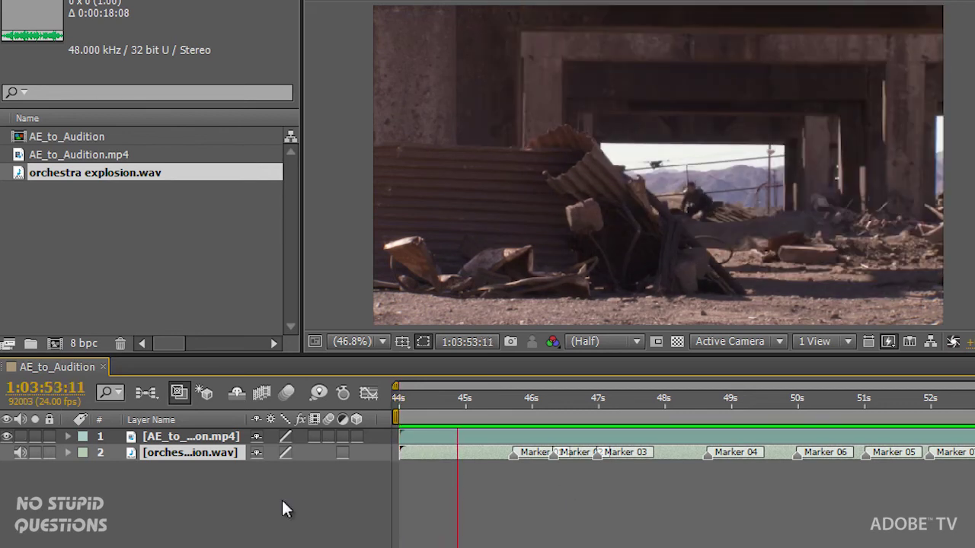